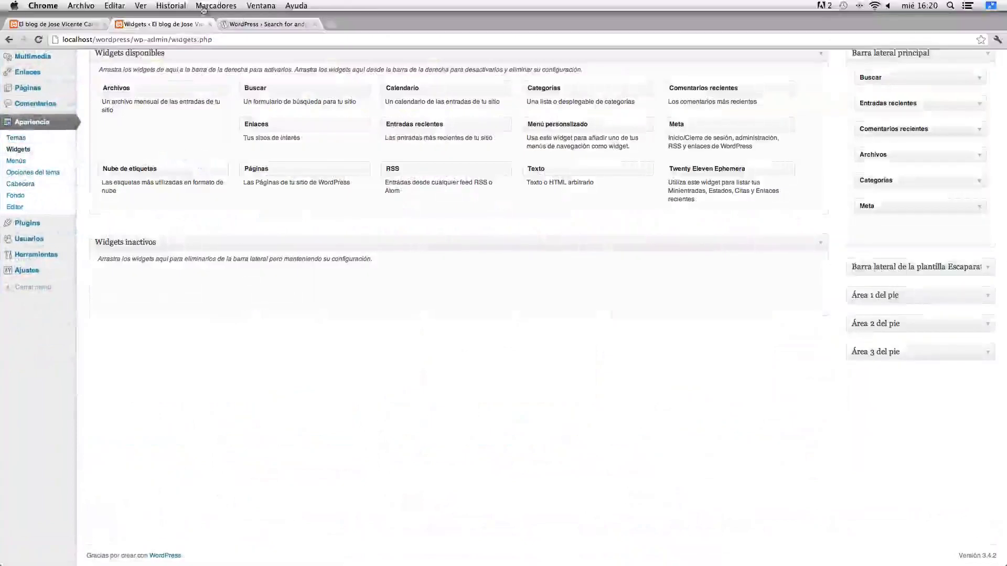
# - Examine the widgets shown in the sidebar of the blog's home page
pyautogui.click(61, 24)
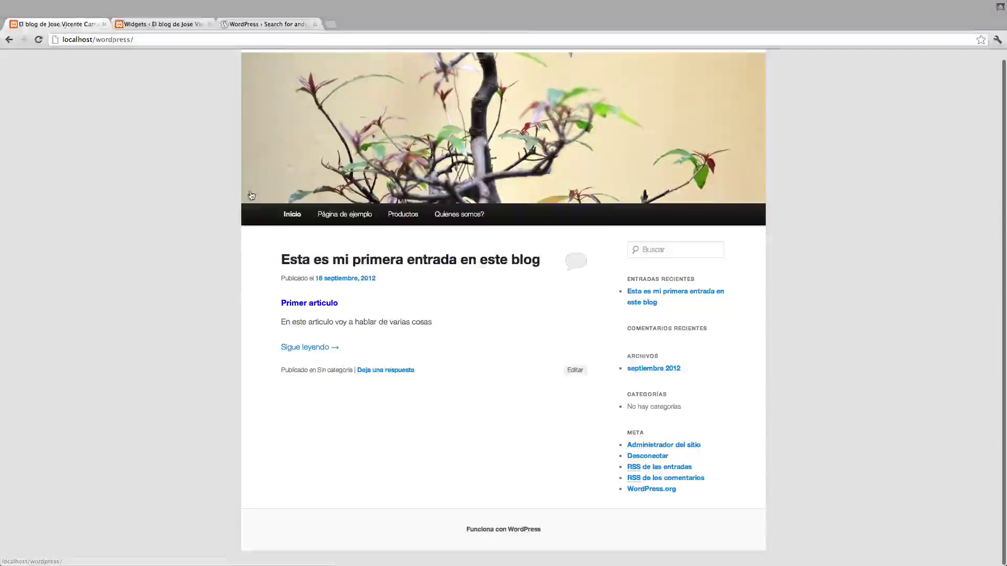
pyautogui.press('super+shift+f')
pyautogui.scroll(3, 210, 192)
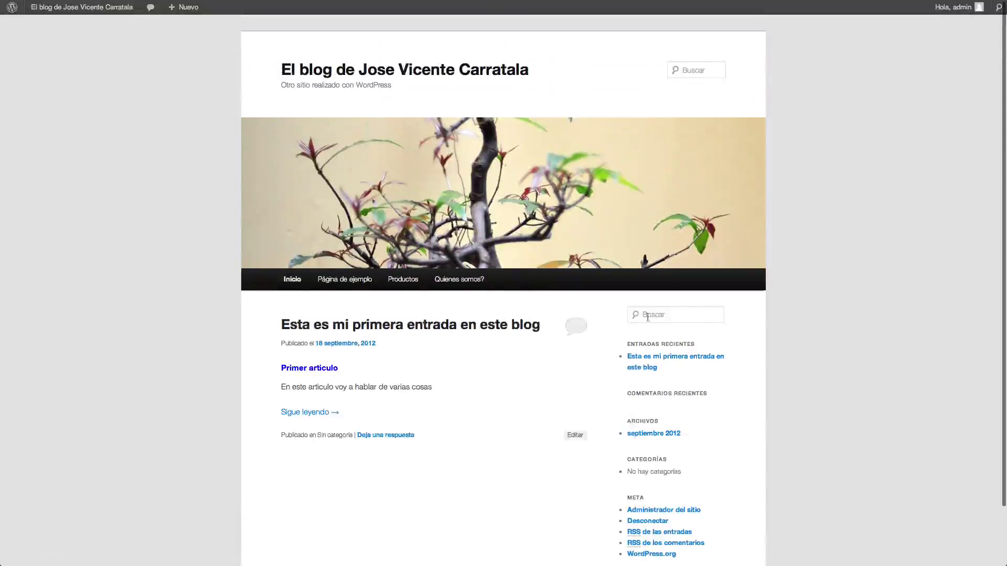
pyautogui.scroll(-2, 681, 336)
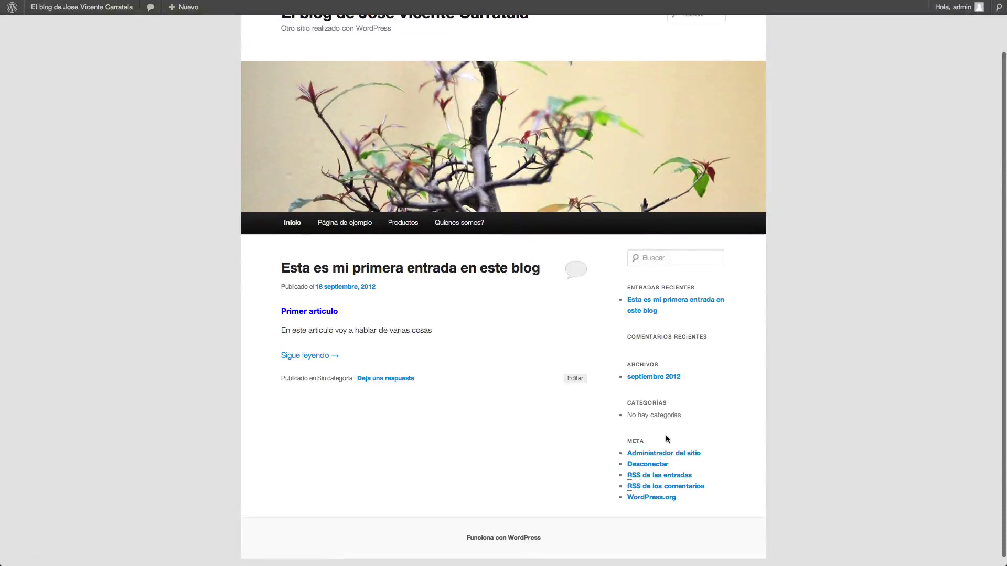
pyautogui.scroll(2, 671, 435)
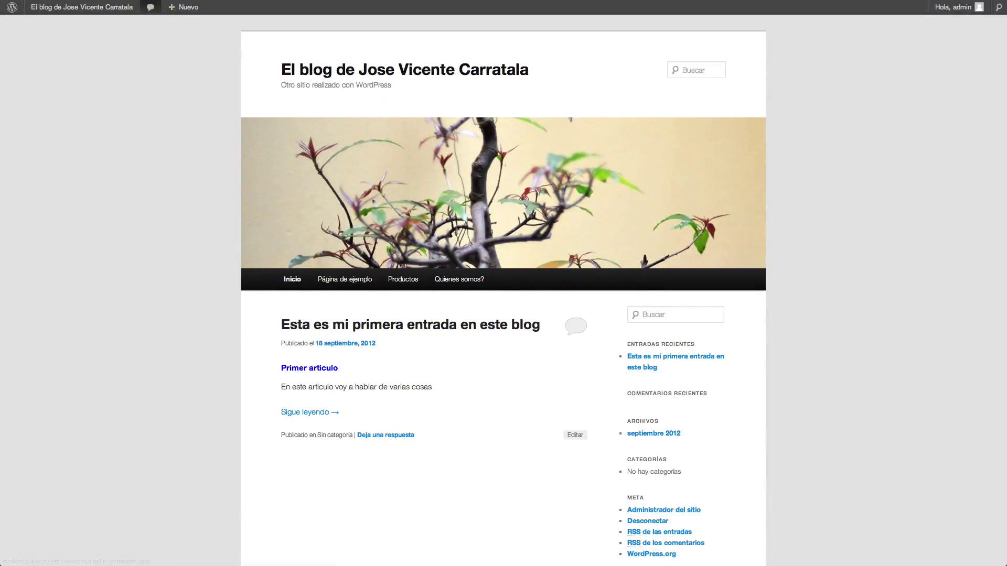
pyautogui.moveTo(149, 4)
pyautogui.click(149, 25)
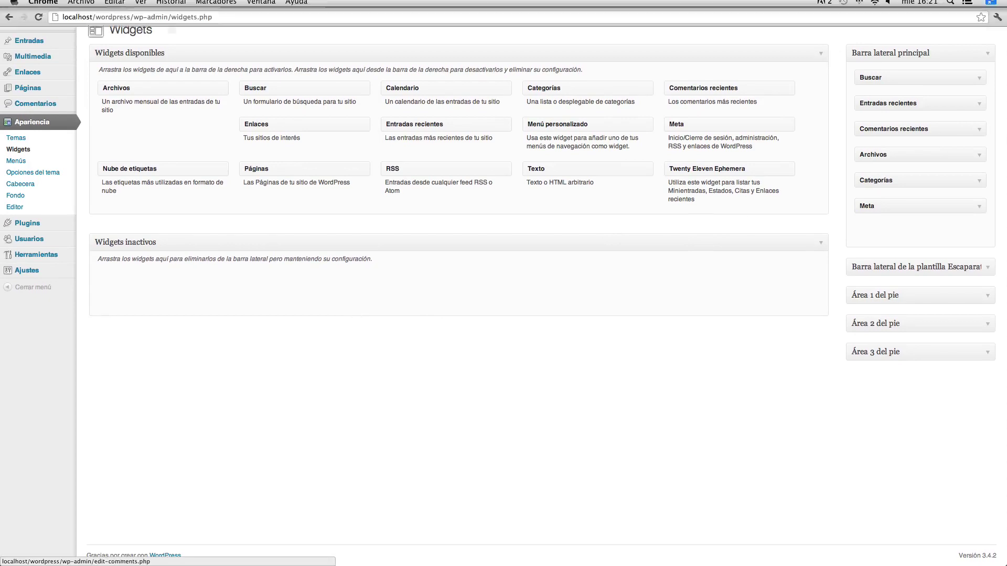
pyautogui.click(131, 20)
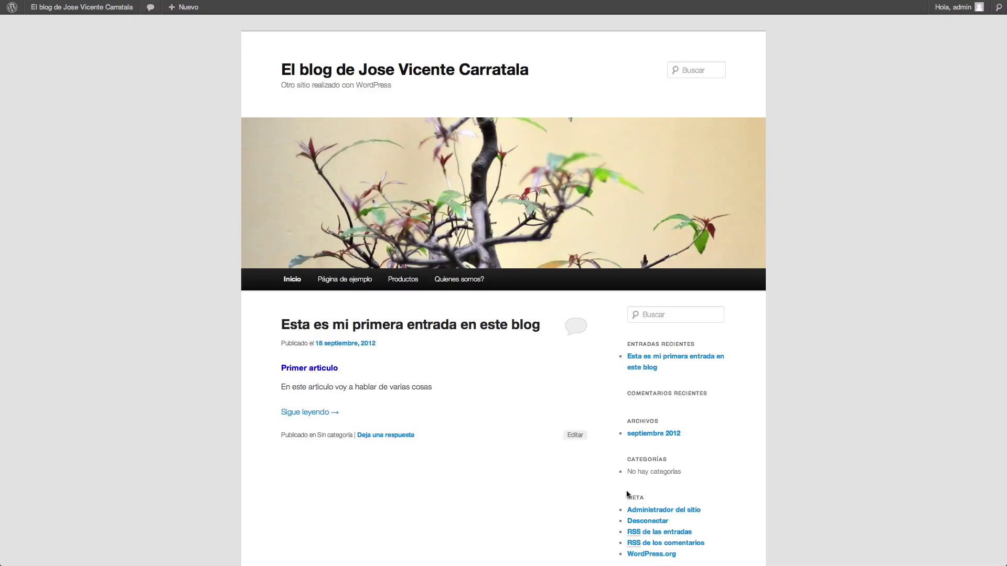
pyautogui.moveTo(233, 3)
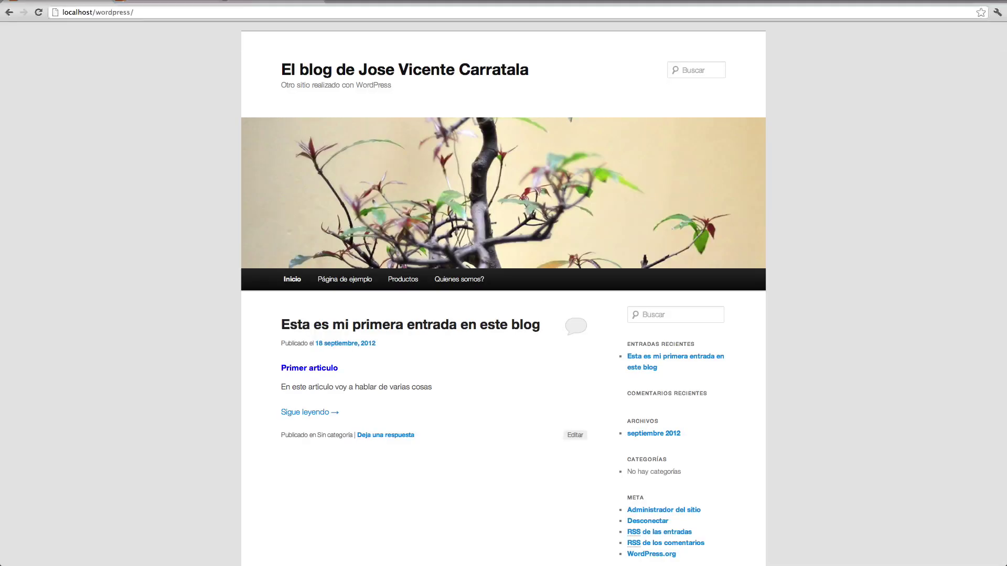
# - Remove the Meta, Categorías, Archivos, Comentarios recientes, Entradas recientes and Buscar widgets from Barra lateral principal
pyautogui.click(168, 23)
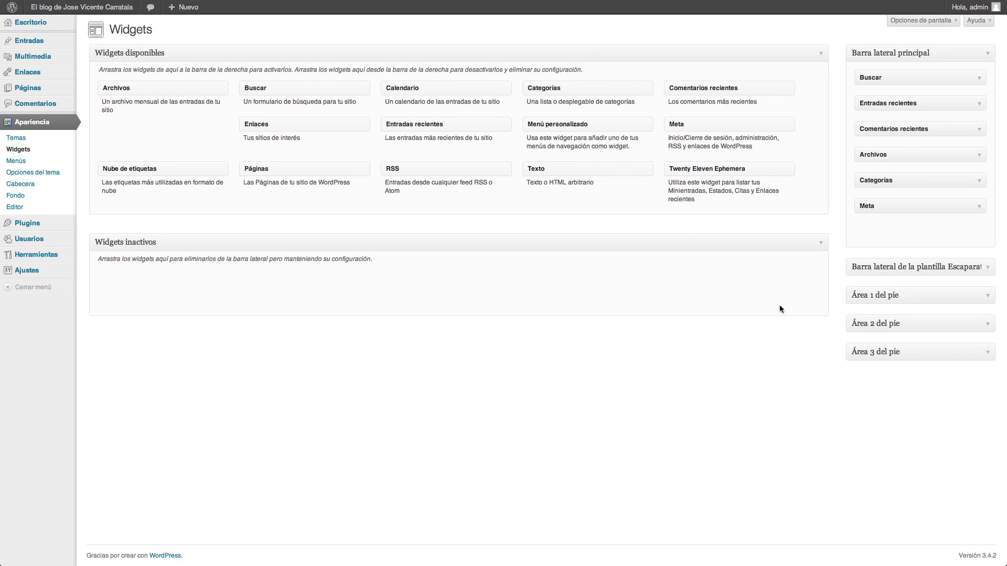
pyautogui.moveTo(886, 207); pyautogui.dragTo(692, 211)
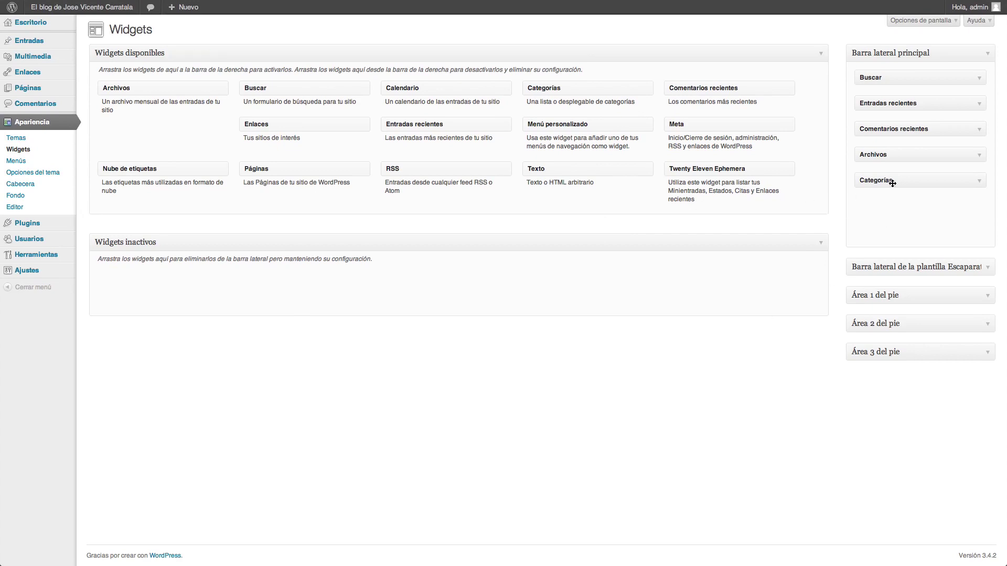
pyautogui.moveTo(892, 183); pyautogui.dragTo(675, 198)
pyautogui.moveTo(921, 157); pyautogui.dragTo(743, 181)
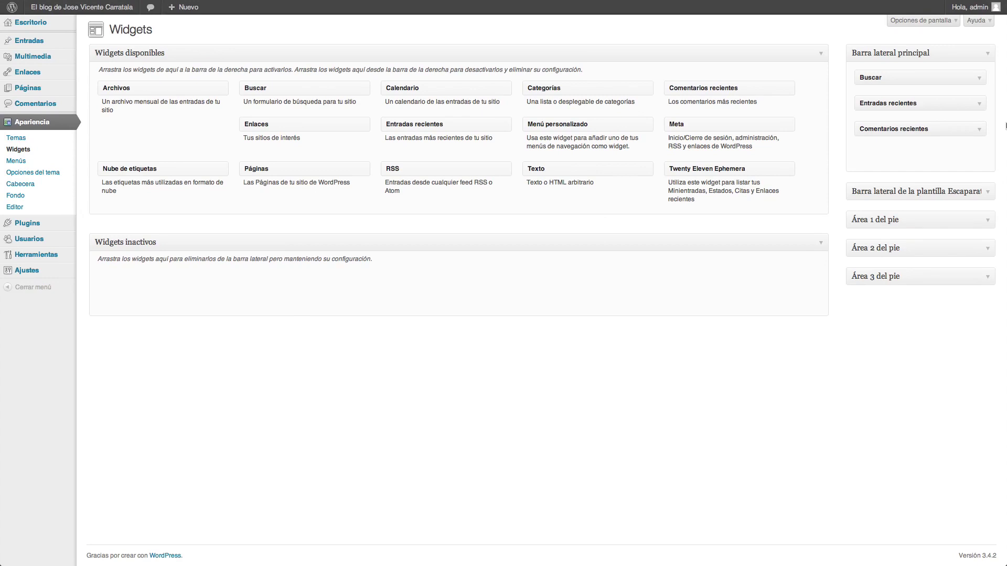
pyautogui.click(979, 130)
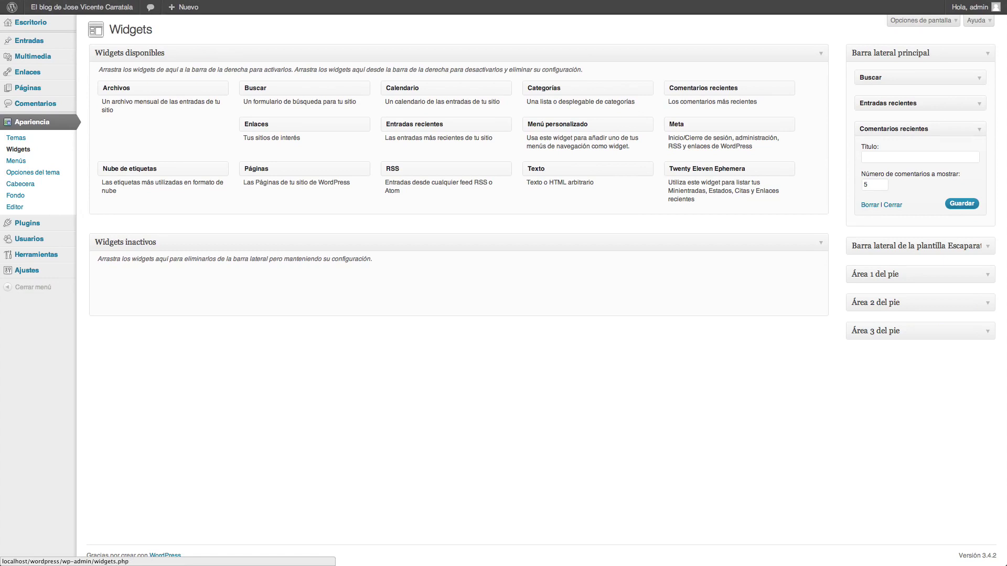
pyautogui.moveTo(899, 134); pyautogui.dragTo(616, 184)
pyautogui.moveTo(871, 104); pyautogui.dragTo(667, 133)
pyautogui.moveTo(883, 77); pyautogui.dragTo(636, 129)
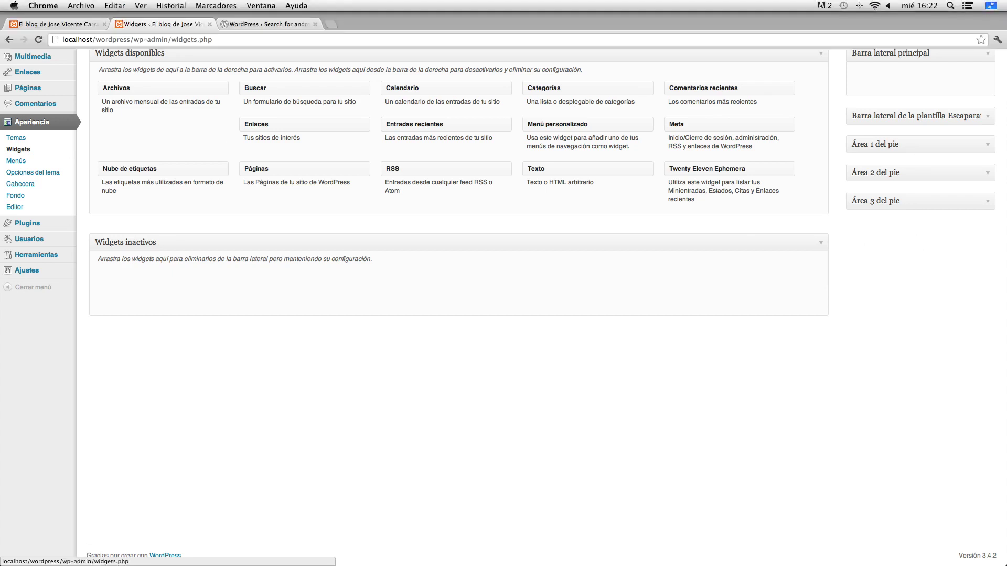
# - Reload the blog's home page to check its sidebar with every widget removed from Barra lateral principal
pyautogui.click(58, 24)
pyautogui.click(38, 40)
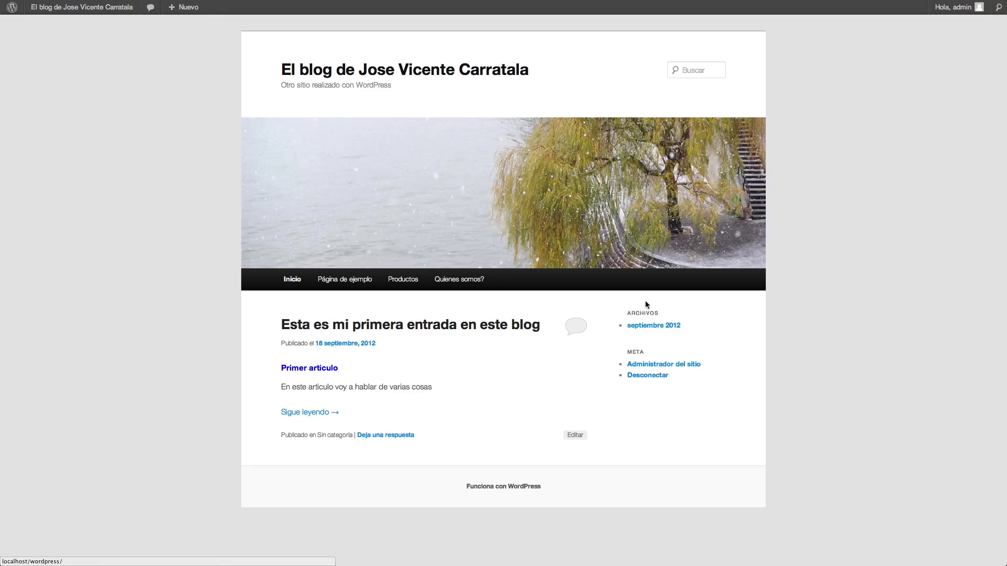
pyautogui.moveTo(78, 6)
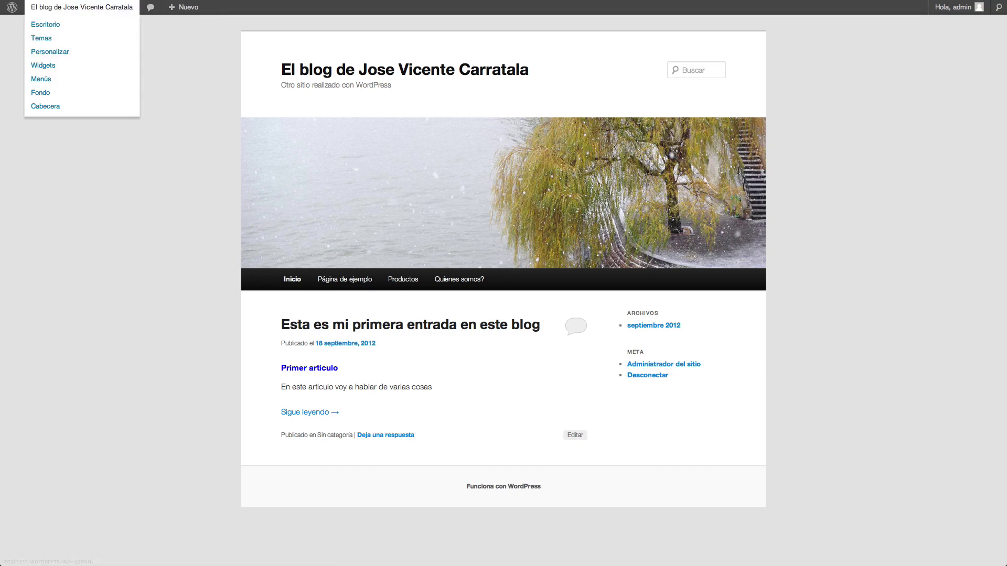
pyautogui.click(38, 39)
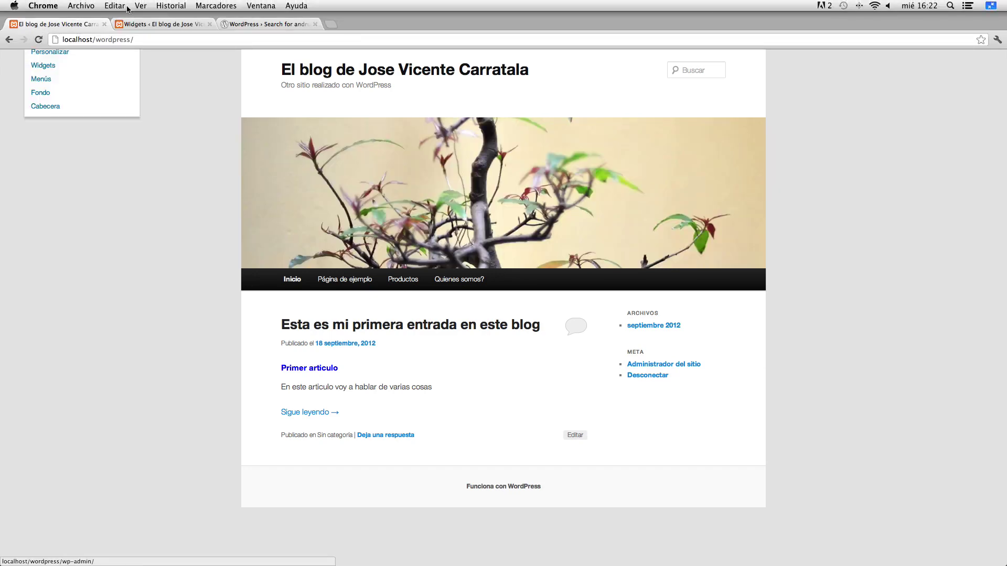
# - Add the Buscar widget to Barra lateral principal with the title "Buscador", save it and close its settings
pyautogui.click(158, 24)
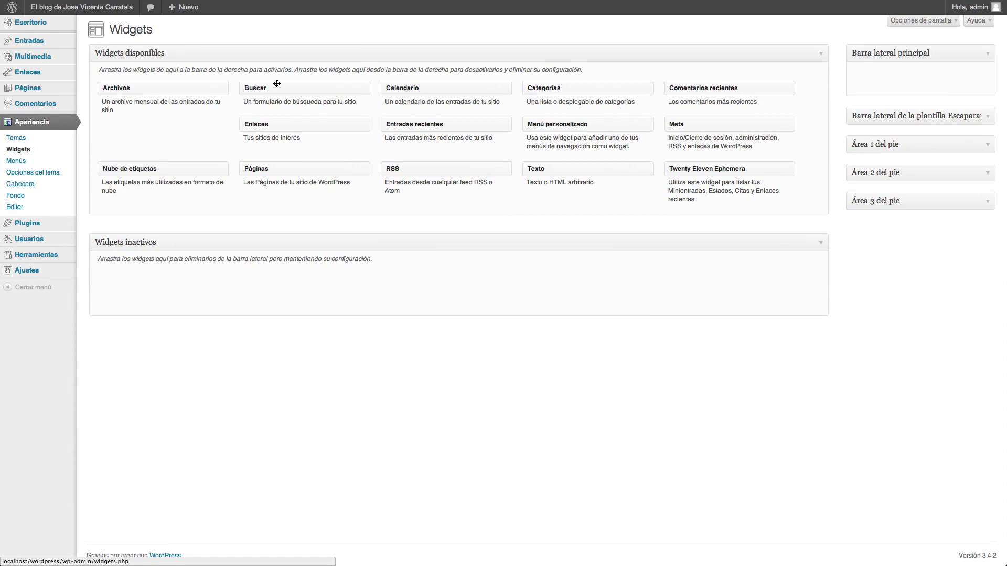
pyautogui.moveTo(283, 87); pyautogui.dragTo(906, 73)
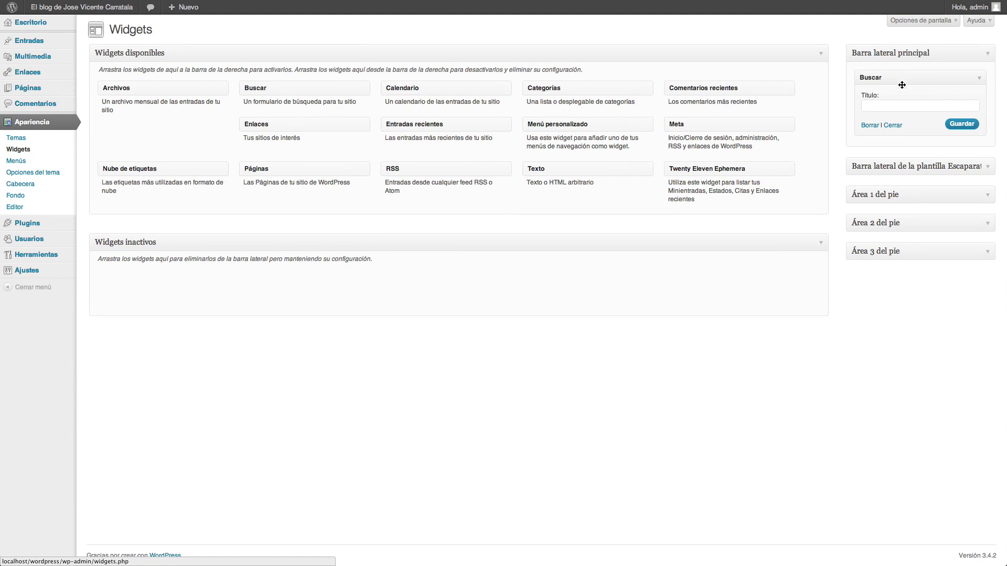
pyautogui.click(891, 106)
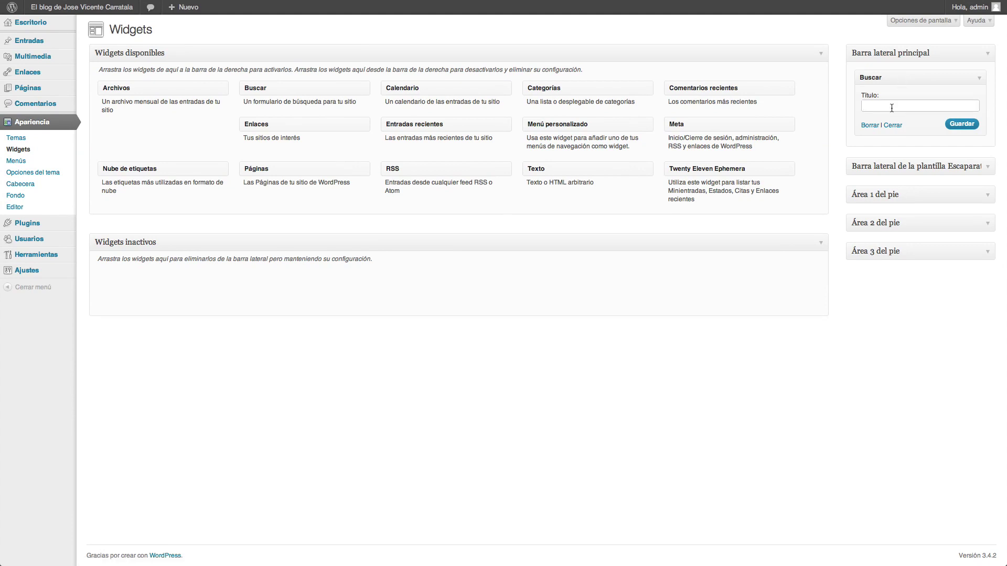
pyautogui.write('Buscador')
pyautogui.click(955, 124)
pyautogui.click(891, 126)
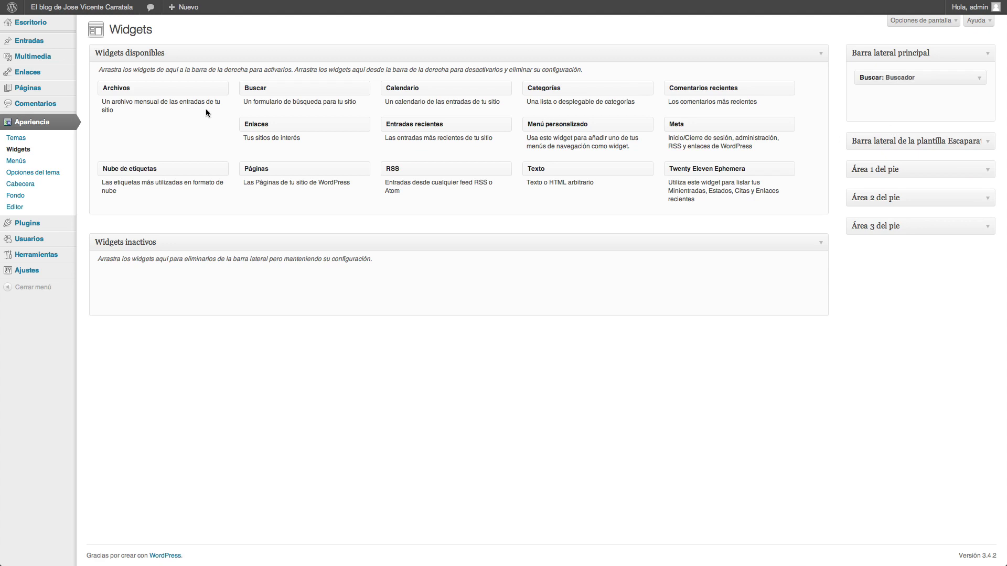
# - Reload the blog's home page to check the search widget in its sidebar
pyautogui.click(57, 24)
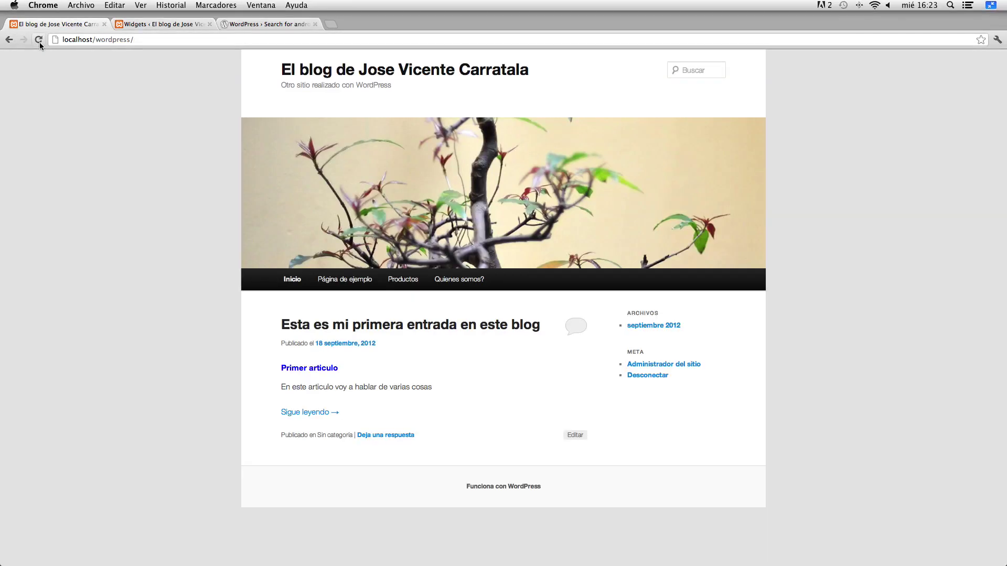
pyautogui.click(39, 43)
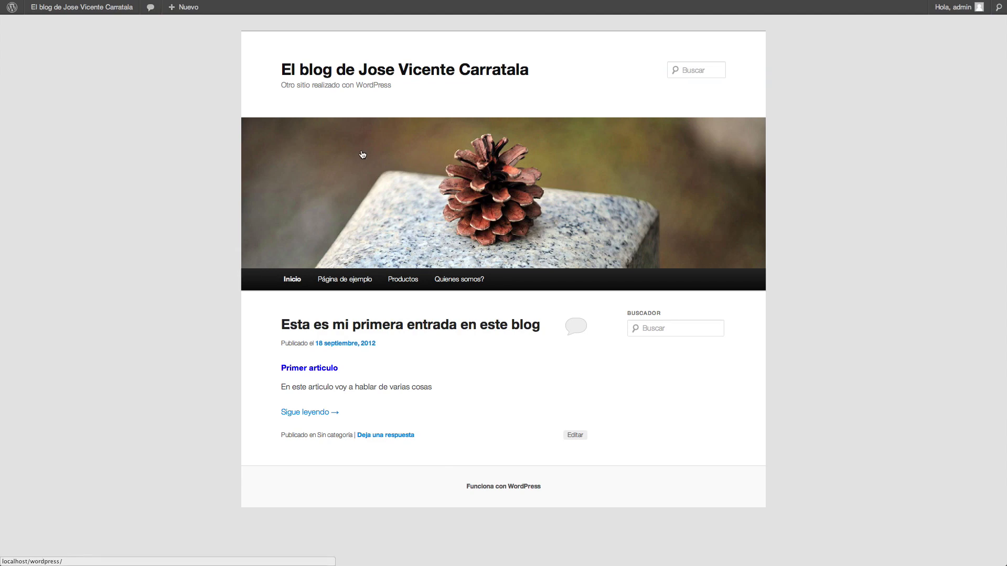
pyautogui.moveTo(320, 2)
pyautogui.click(289, 27)
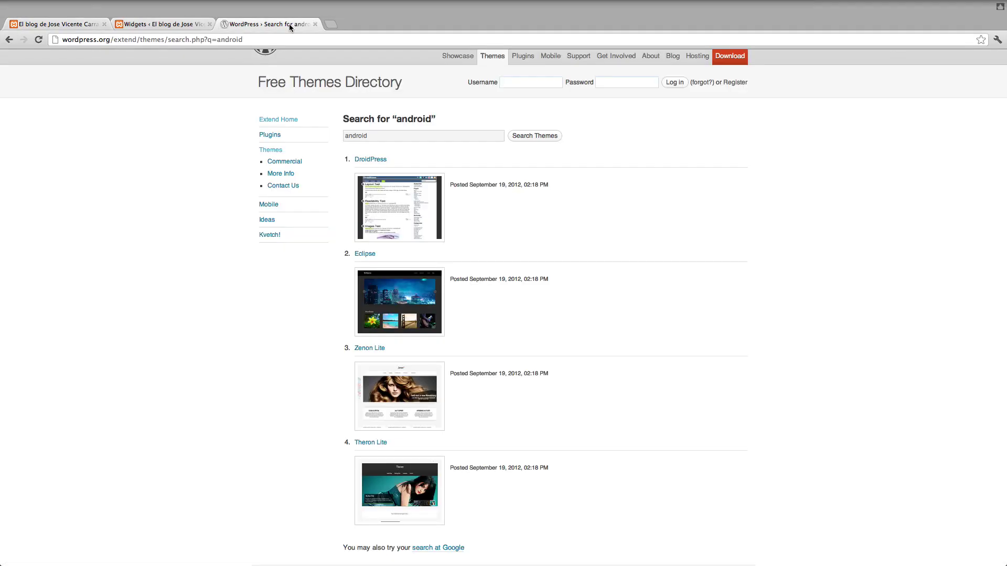
# - Add the Nube de etiquetas widget below Buscar in Barra lateral principal, titled "Mis etiquetas", save it and close its settings
pyautogui.click(181, 24)
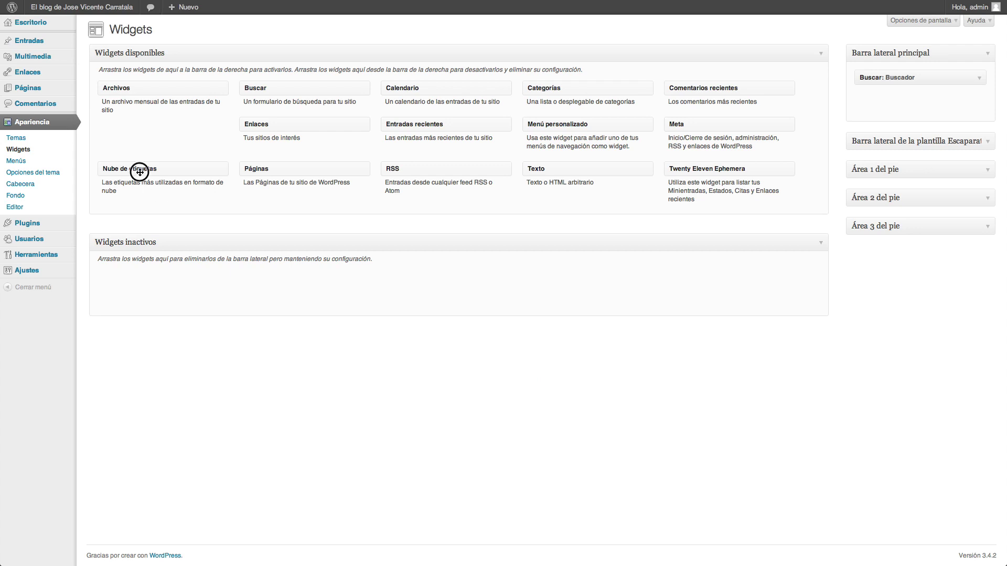
pyautogui.moveTo(137, 171); pyautogui.dragTo(854, 118)
pyautogui.click(889, 131)
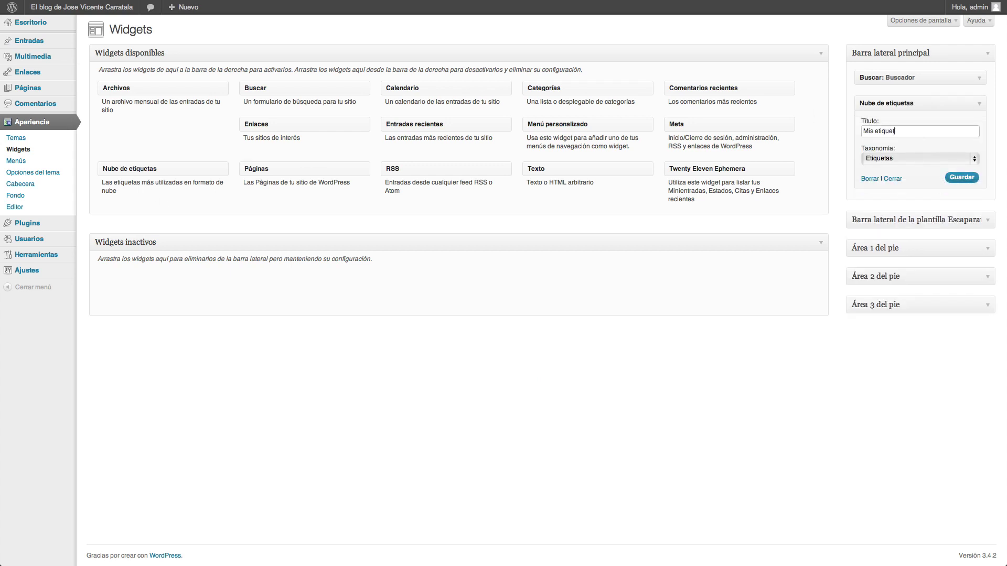
pyautogui.click(962, 177)
pyautogui.click(889, 179)
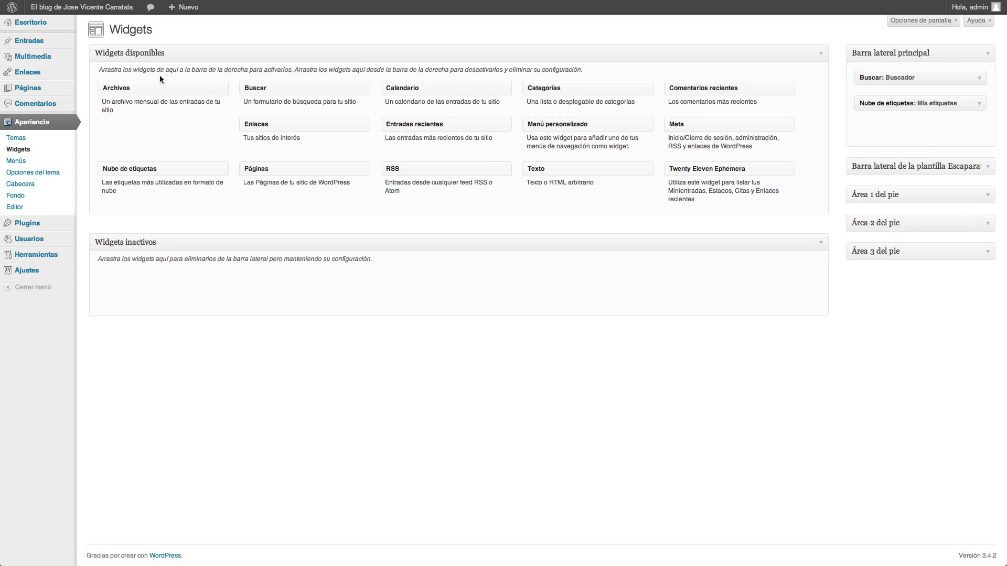
# - Reload the blog's home page to check the tag cloud in its sidebar
pyautogui.click(49, 24)
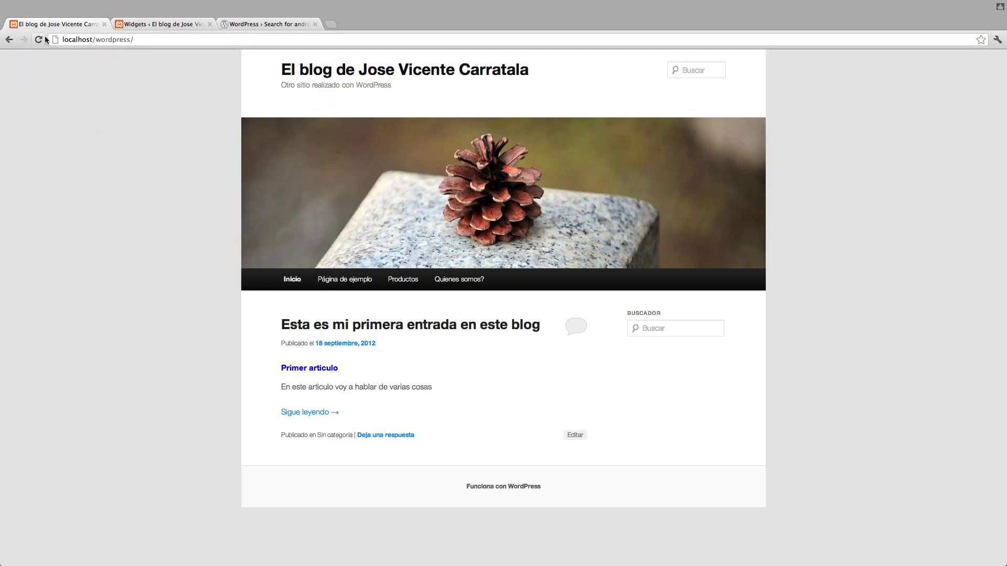
pyautogui.click(44, 38)
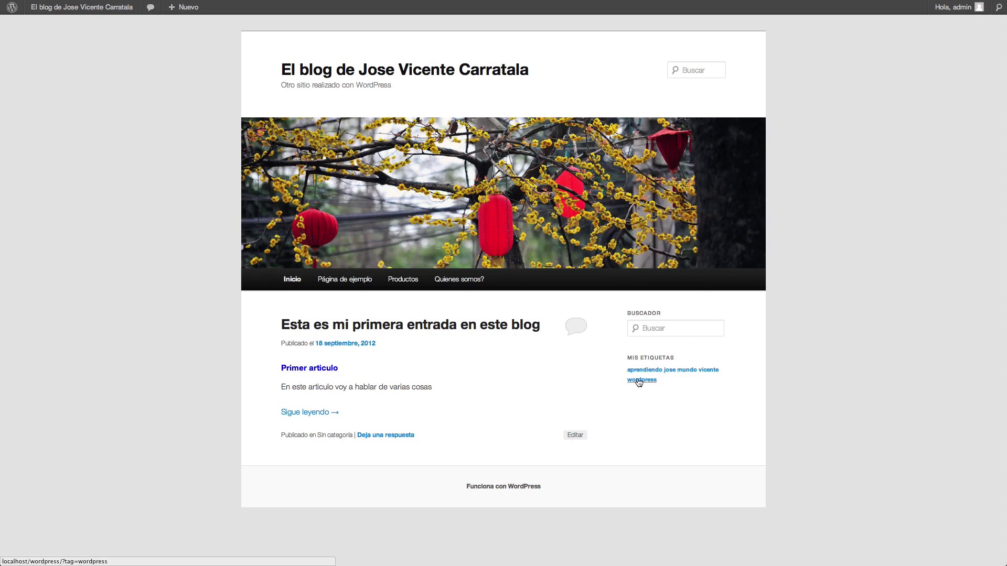
pyautogui.moveTo(639, 383)
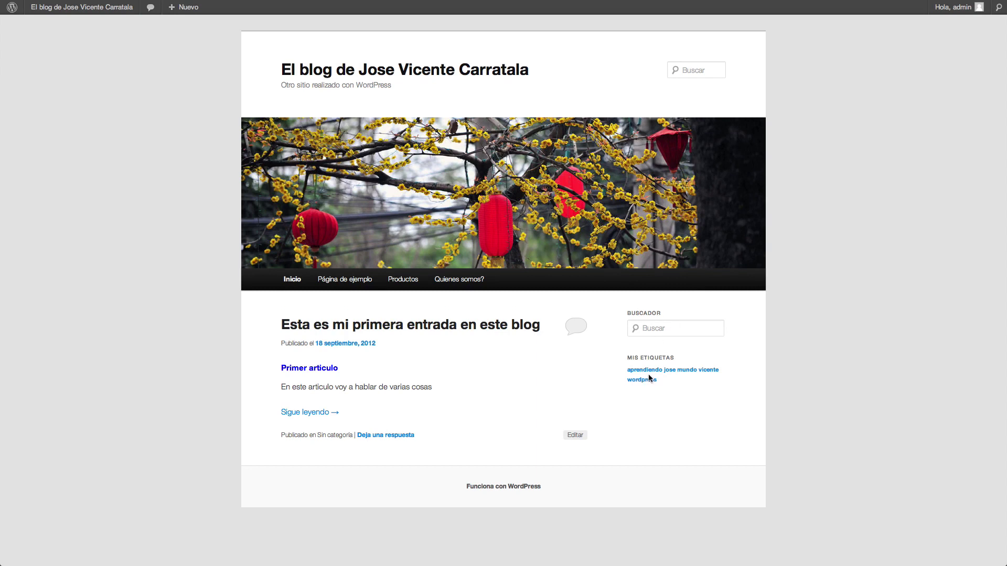
pyautogui.moveTo(152, 2)
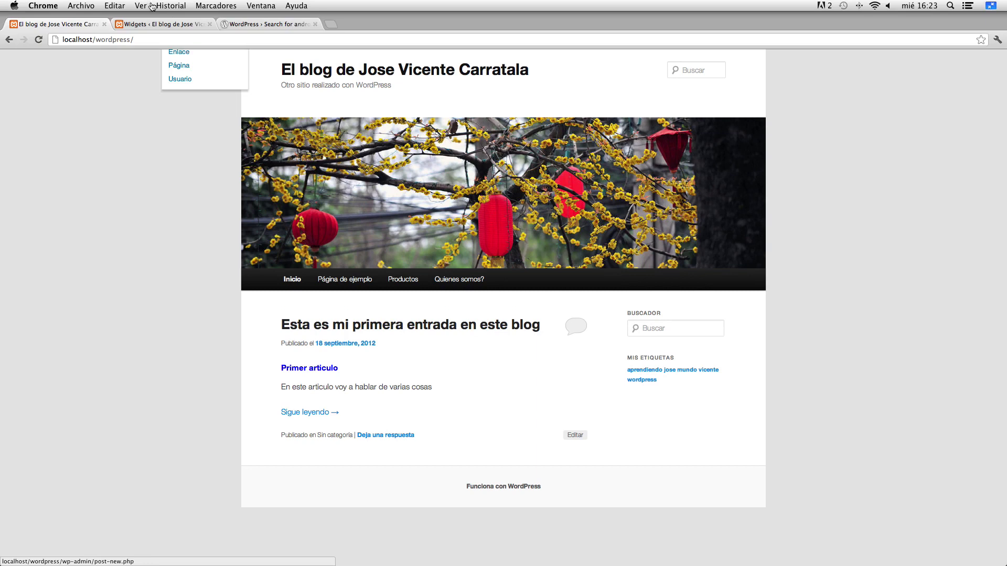
# - Move the Nube de etiquetas widget above Buscar in Barra lateral principal and view the new order on the blog's home page
pyautogui.click(154, 24)
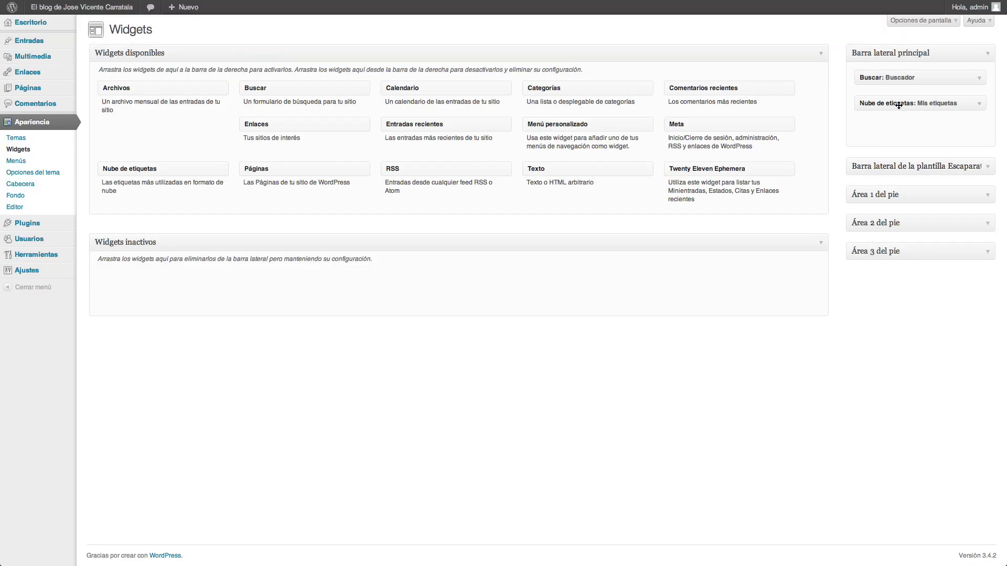
pyautogui.moveTo(881, 101); pyautogui.dragTo(883, 73)
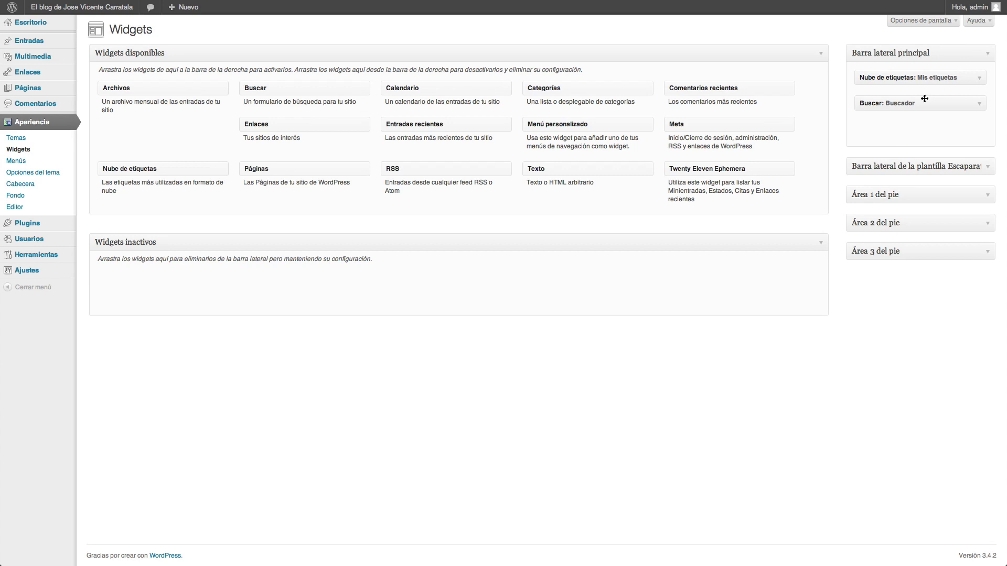
pyautogui.moveTo(911, 100); pyautogui.dragTo(915, 76)
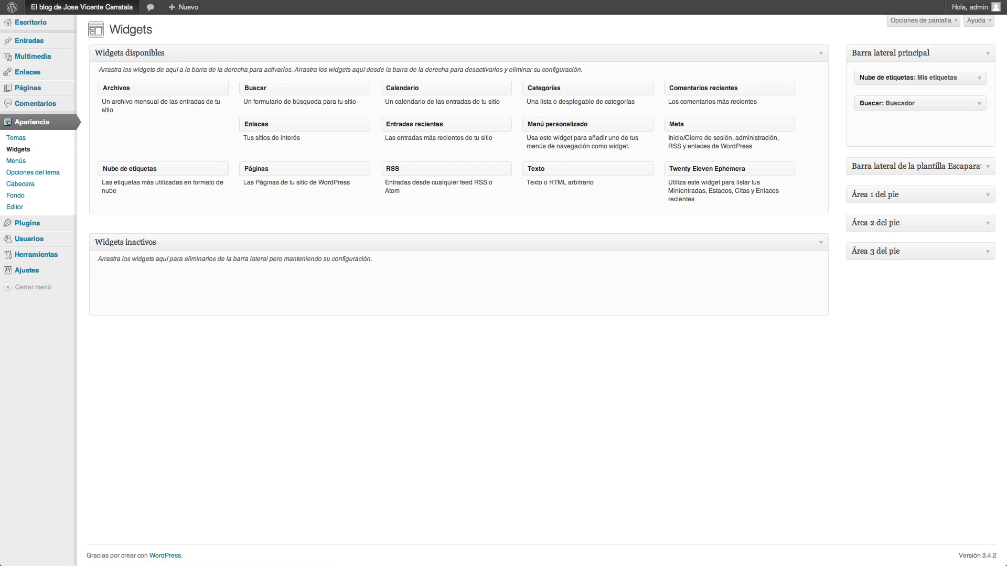
pyautogui.click(82, 20)
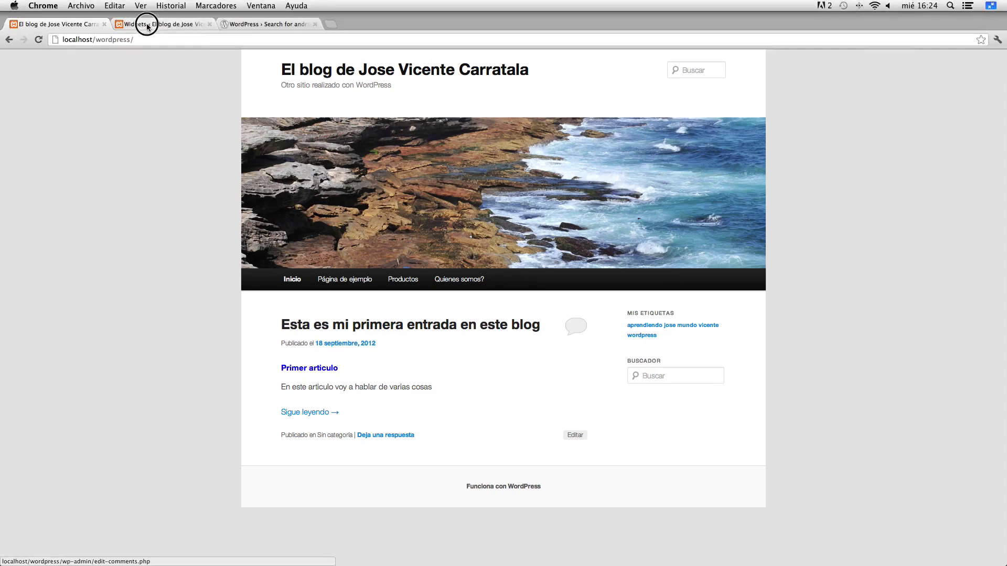
# - Return to the Widgets page and expand the Área 1 del pie widget area
pyautogui.click(146, 24)
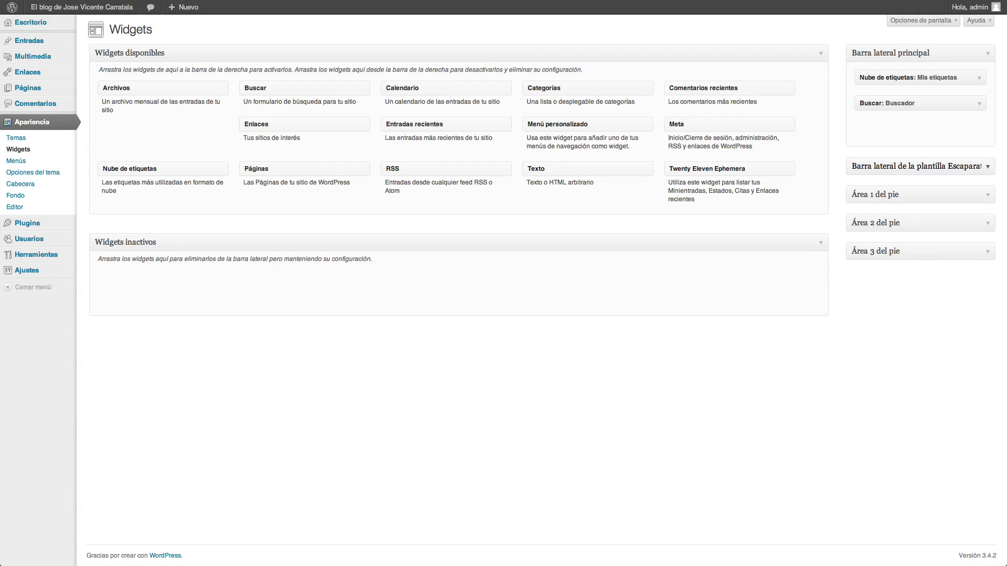
pyautogui.click(860, 194)
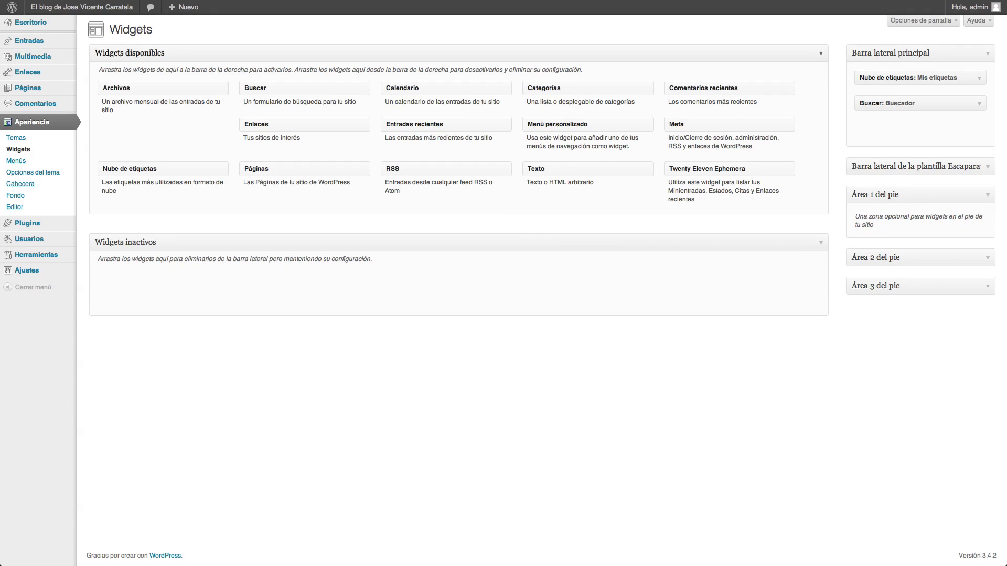
# - Add the Buscar widget to Área 1 del pie with the title "Buscapie" and save it
pyautogui.moveTo(307, 96); pyautogui.dragTo(947, 209)
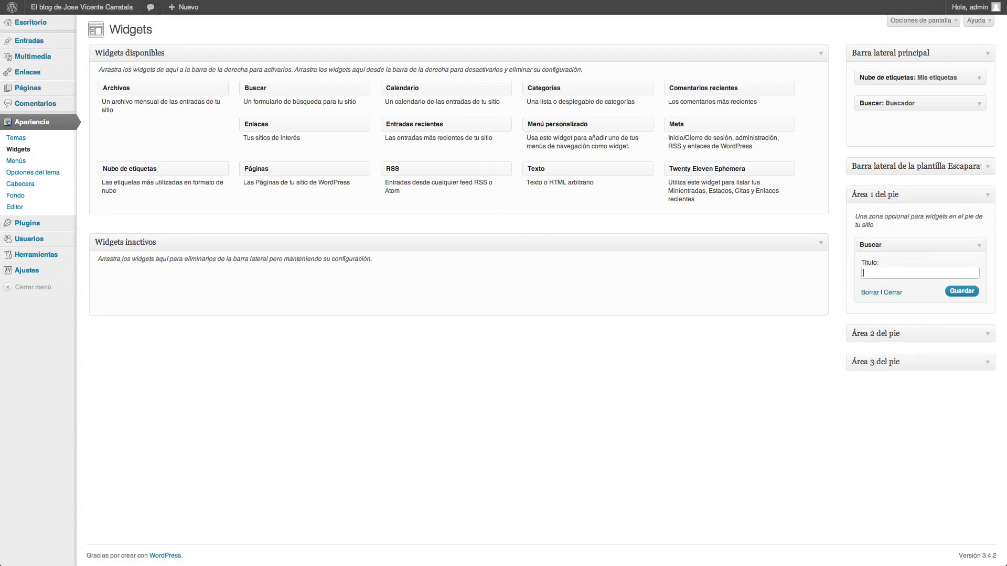
pyautogui.write('Buscapie')
pyautogui.click(962, 291)
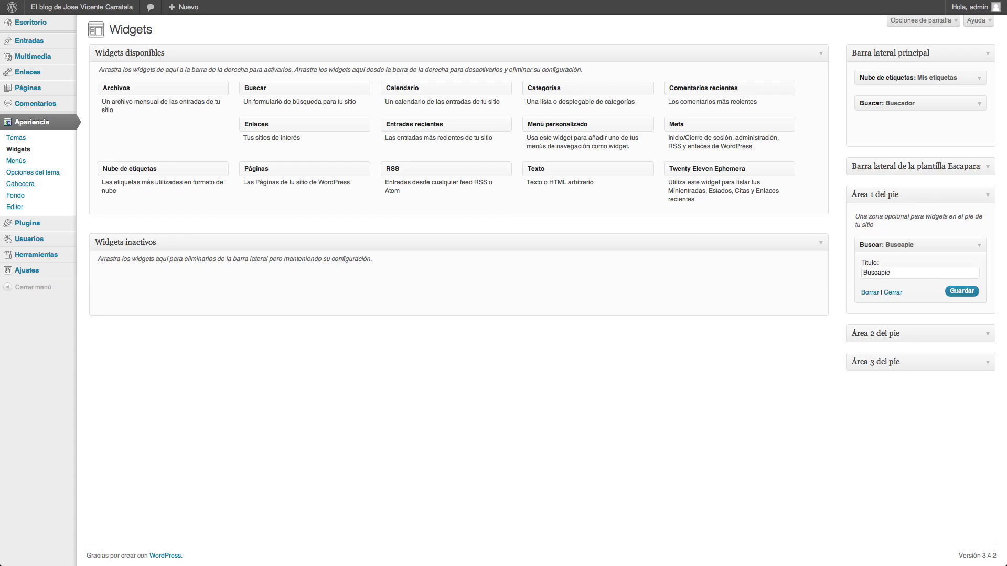
# - Reload the blog's home page to check the footer search box, and return to the Widgets page, collapsing Área 1 del pie
pyautogui.click(57, 24)
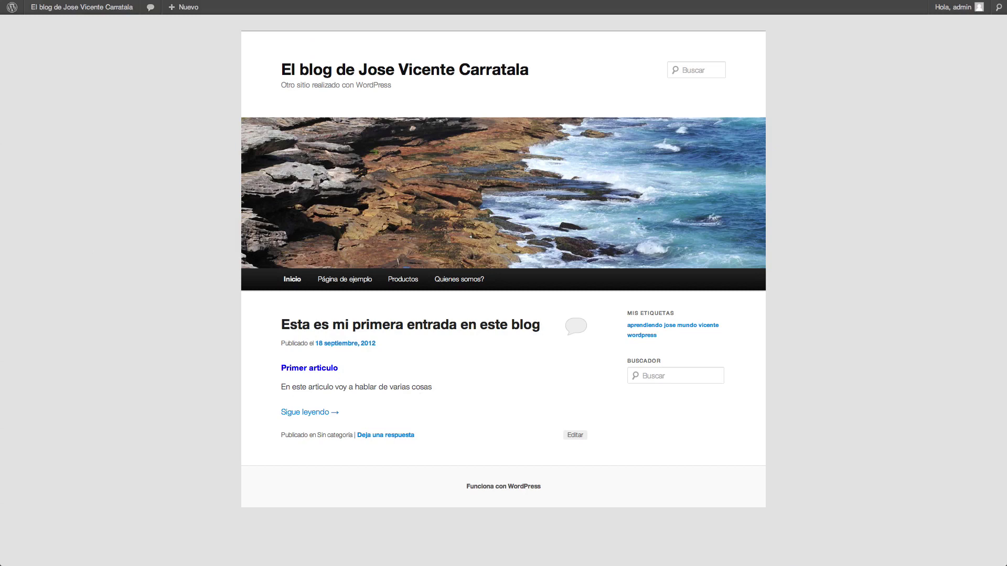
pyautogui.click(45, 105)
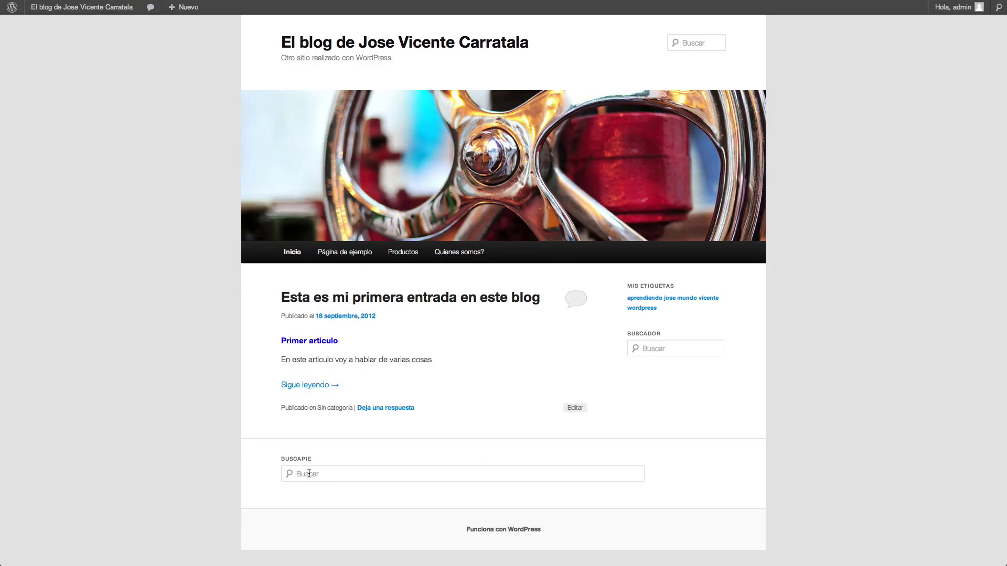
pyautogui.click(166, 23)
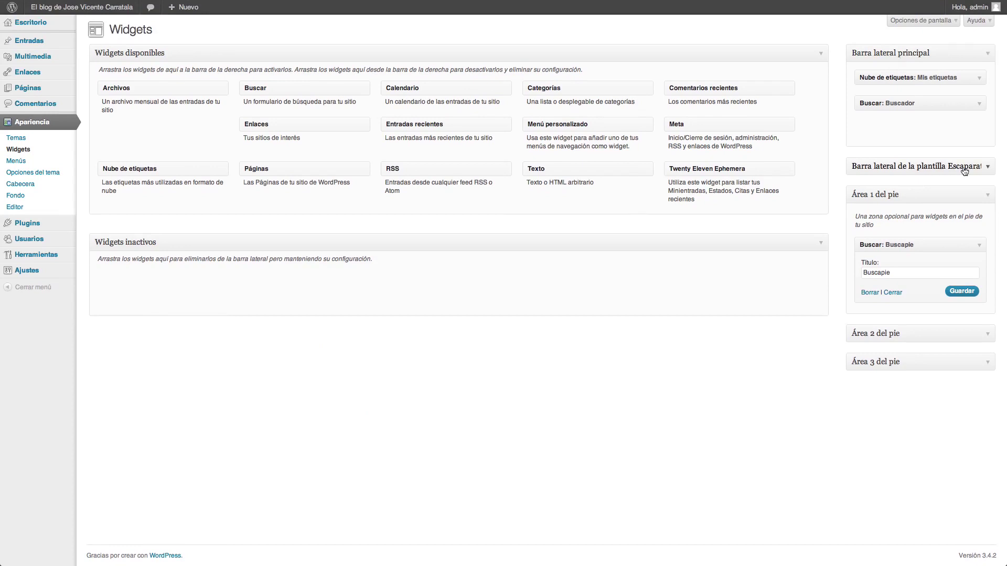
pyautogui.click(982, 195)
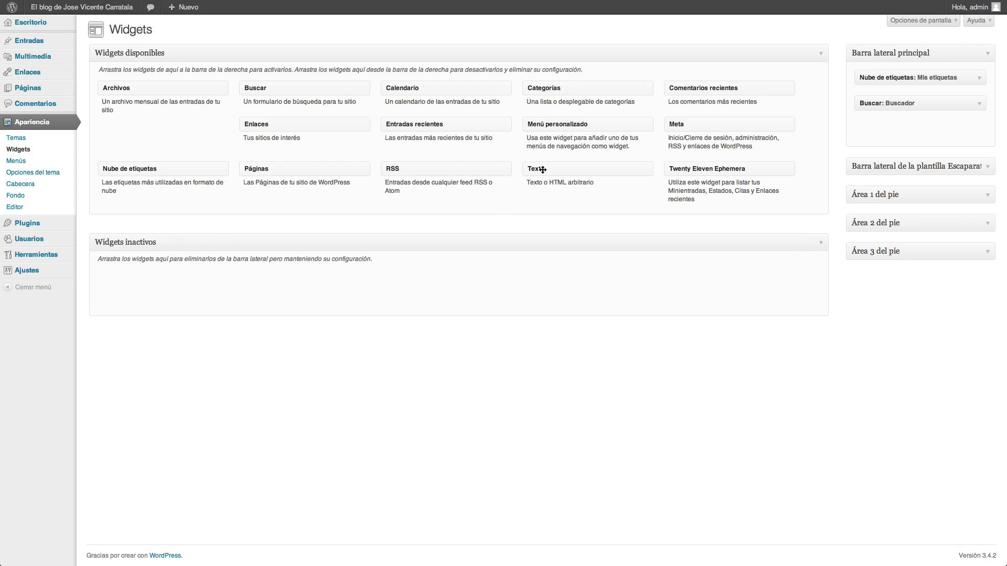
# - Add a Texto widget above Nube de etiquetas in Barra lateral principal and title it "Hola"
pyautogui.moveTo(541, 169); pyautogui.dragTo(874, 82)
pyautogui.click(807, 108)
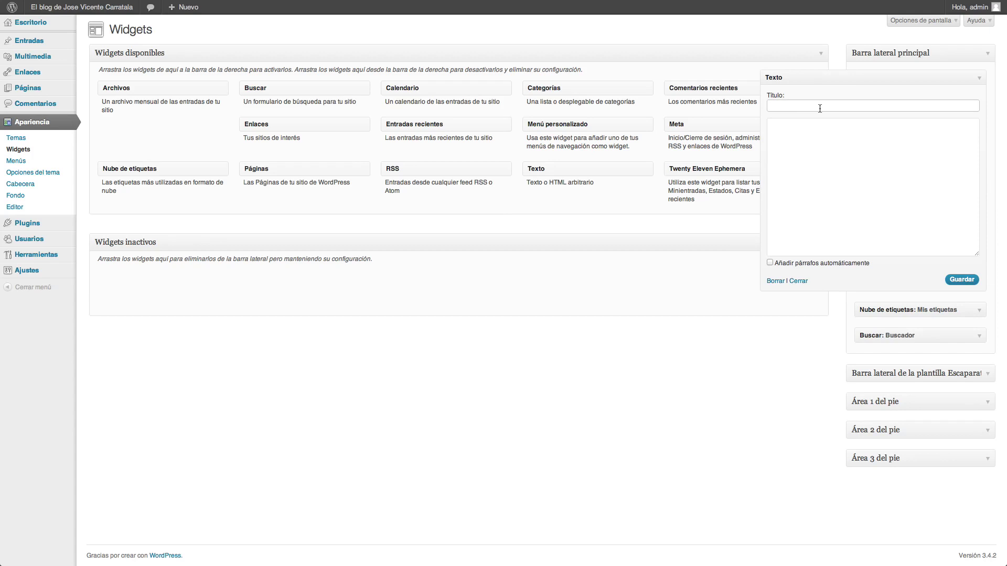
pyautogui.write('Hola')
pyautogui.press('Tab')
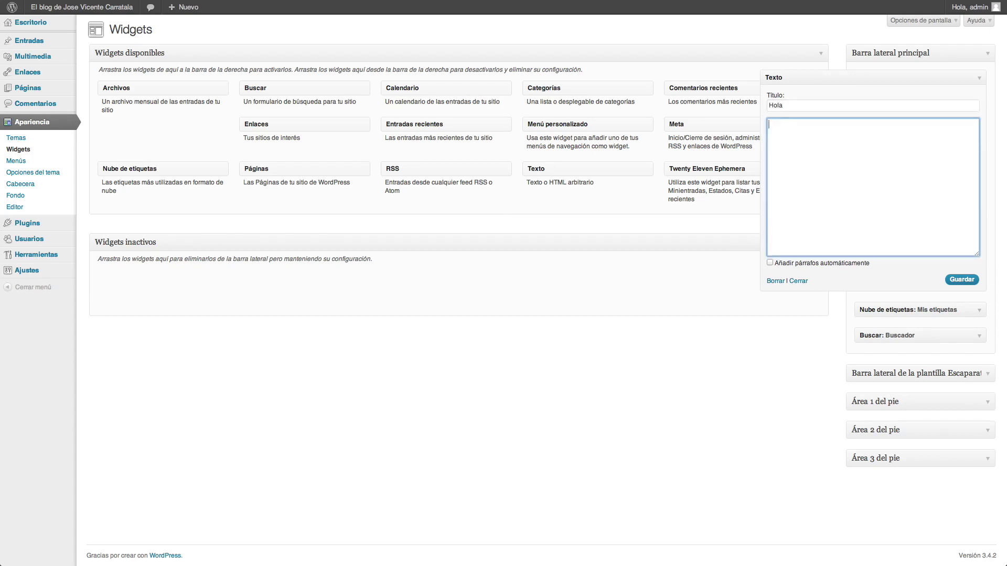
# - Enter a sentence introducing the author by name and welcoming visitors as the Texto widget's content, save it and close its settings
pyautogui.write('Yoi s')
pyautogui.press('BackSpace')
pyautogui.press('BackSpace')
pyautogui.press('BackSpace')
pyautogui.write('soy Jose Vicente y este es mi blog y os doy la bienvenida')
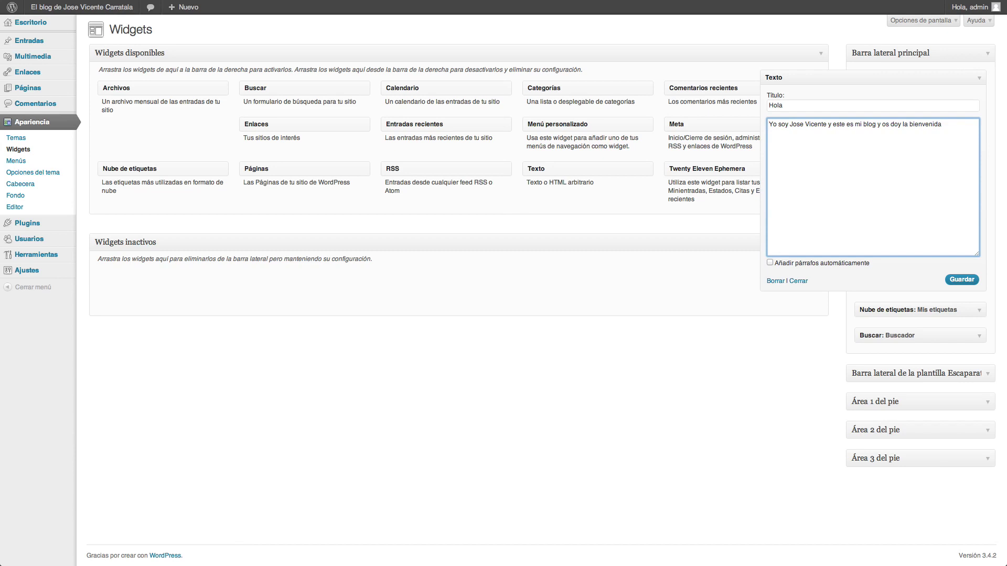
pyautogui.click(962, 280)
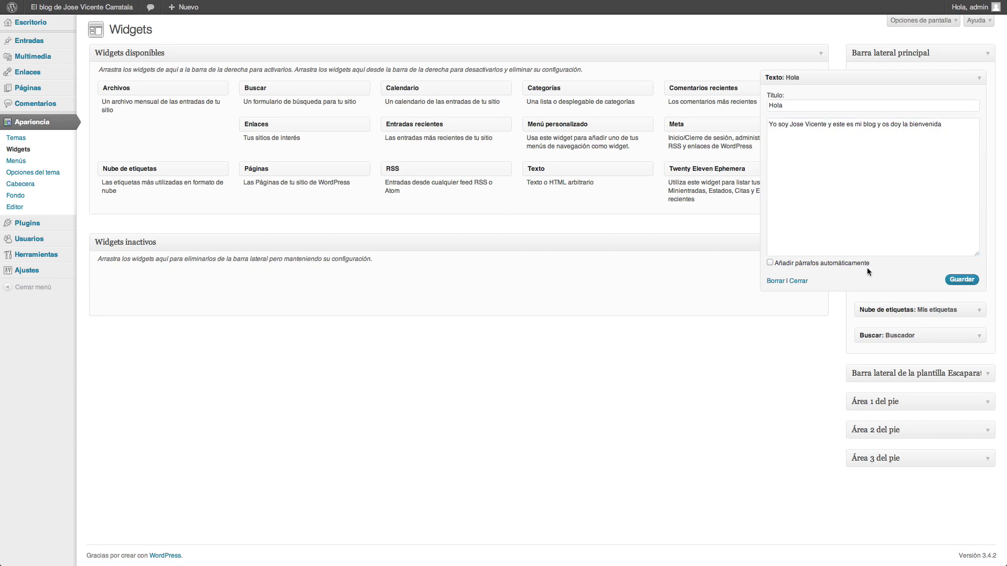
pyautogui.click(798, 282)
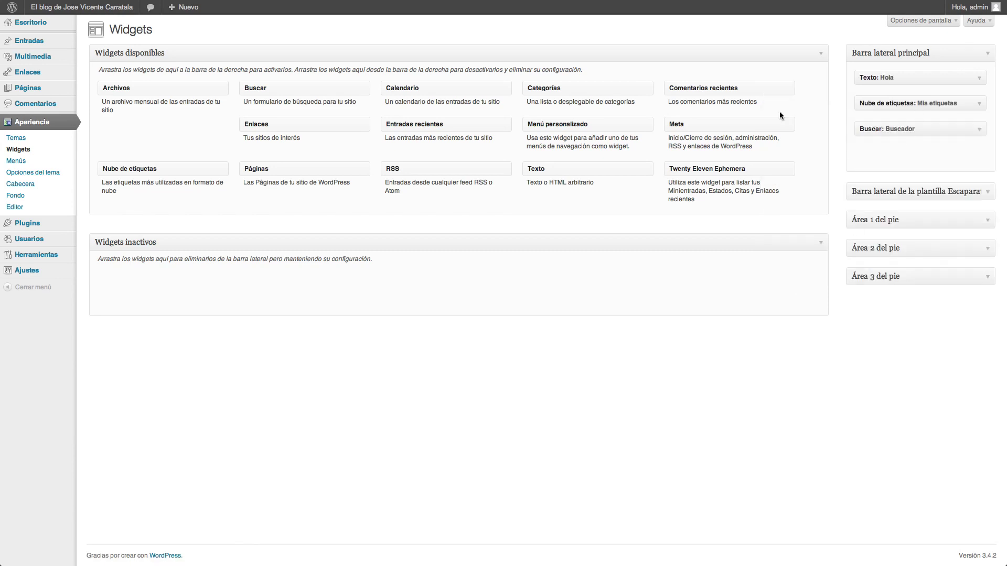
# - Reload the blog's home page to check the welcome text in the sidebar
pyautogui.moveTo(7, 29)
pyautogui.click(52, 23)
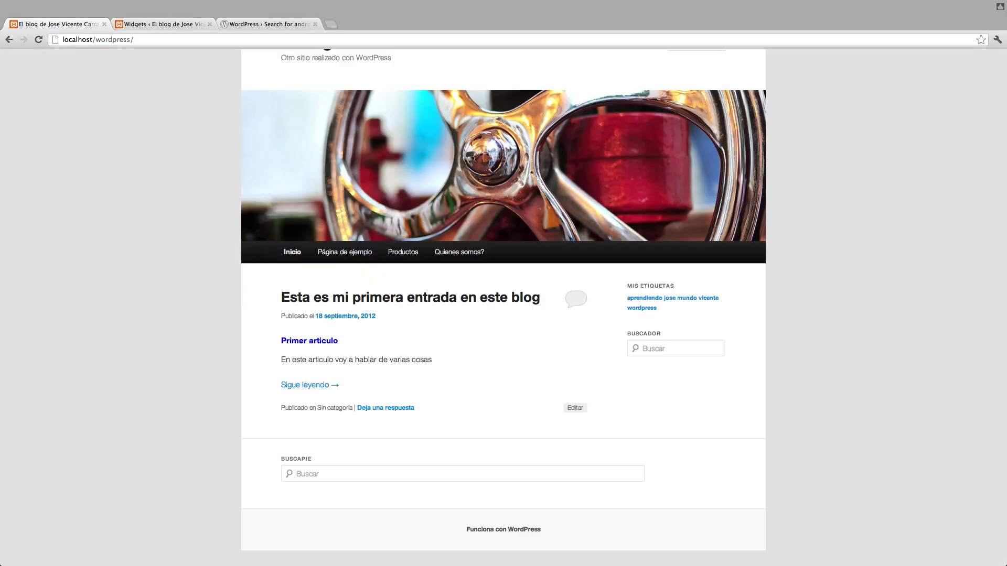
pyautogui.click(40, 40)
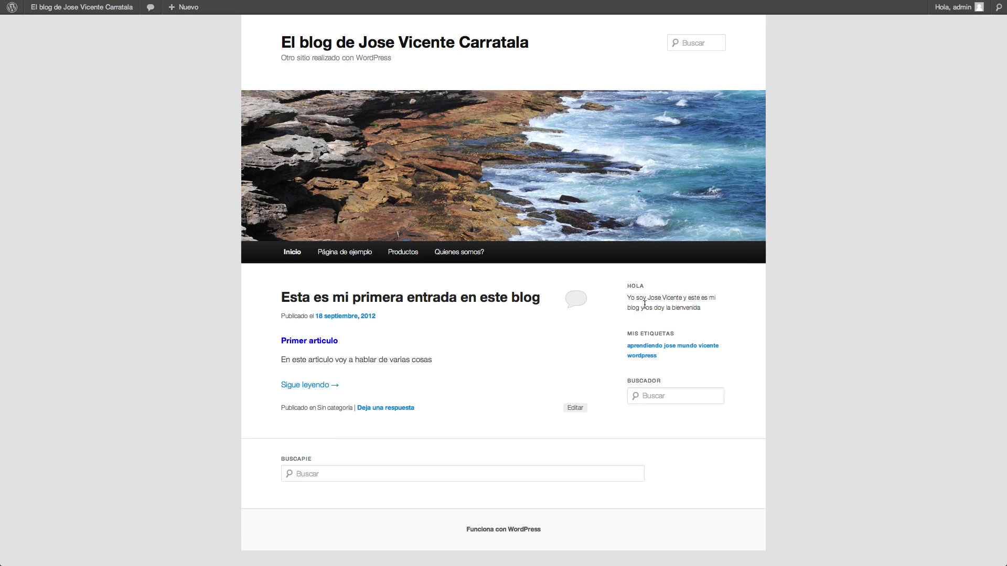
# - Open jocarsa.com in a new browser tab to view its sidebar as an example
pyautogui.moveTo(355, 6)
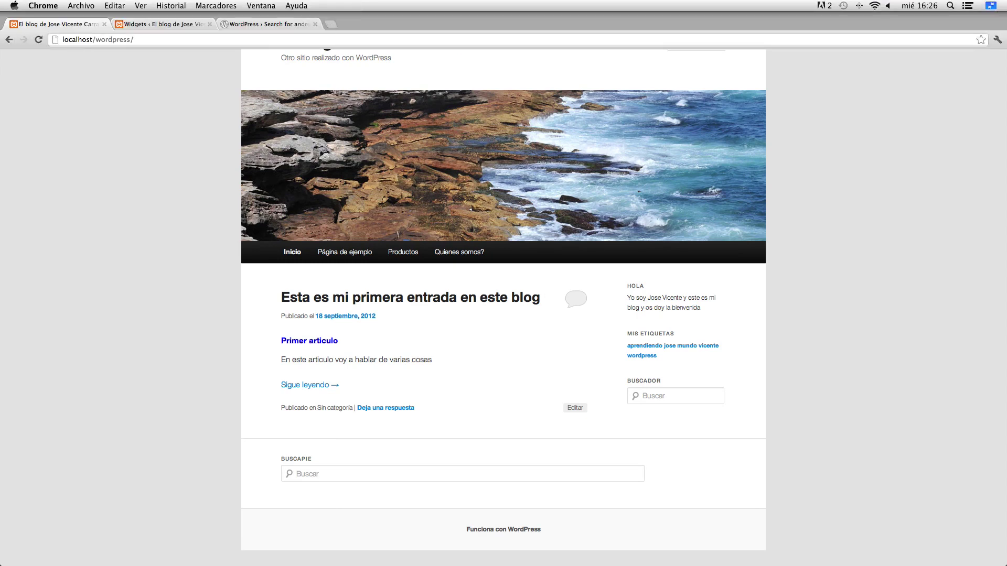
pyautogui.click(330, 24)
pyautogui.write('jocarsa')
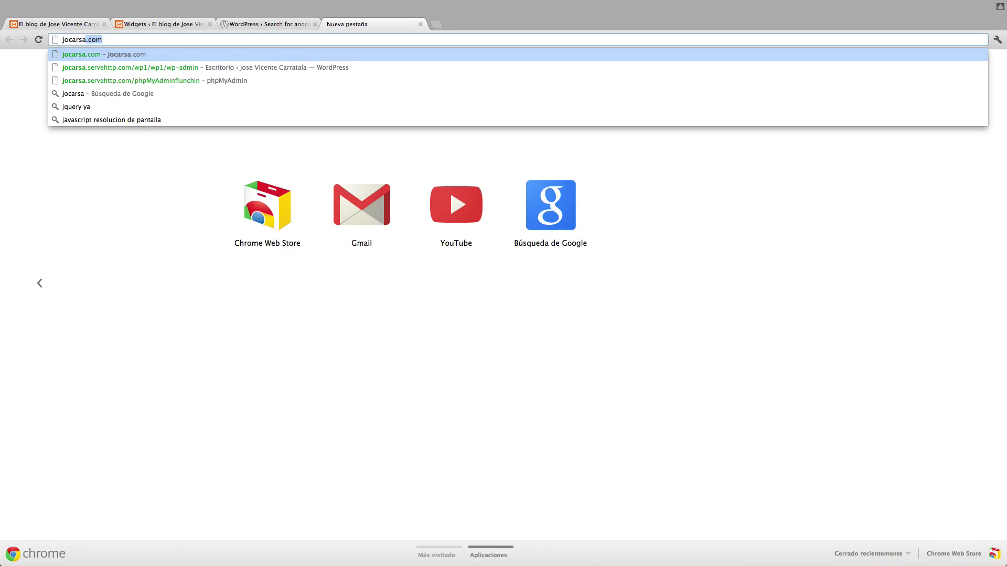
pyautogui.write('.com')
pyautogui.press('Return')
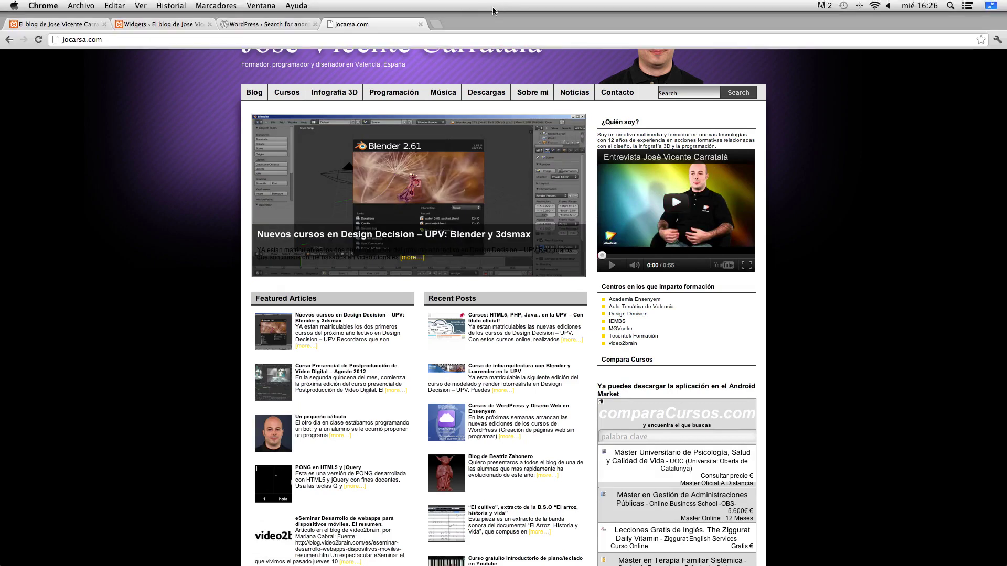
# - Open YouTube in a new browser tab and search for the blog author's full name
pyautogui.click(443, 28)
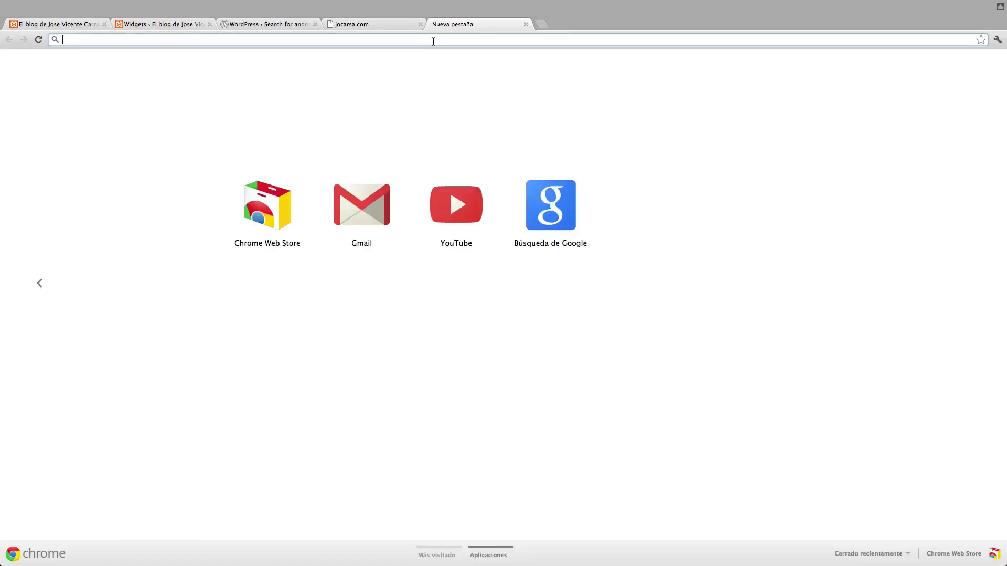
pyautogui.write('youtube')
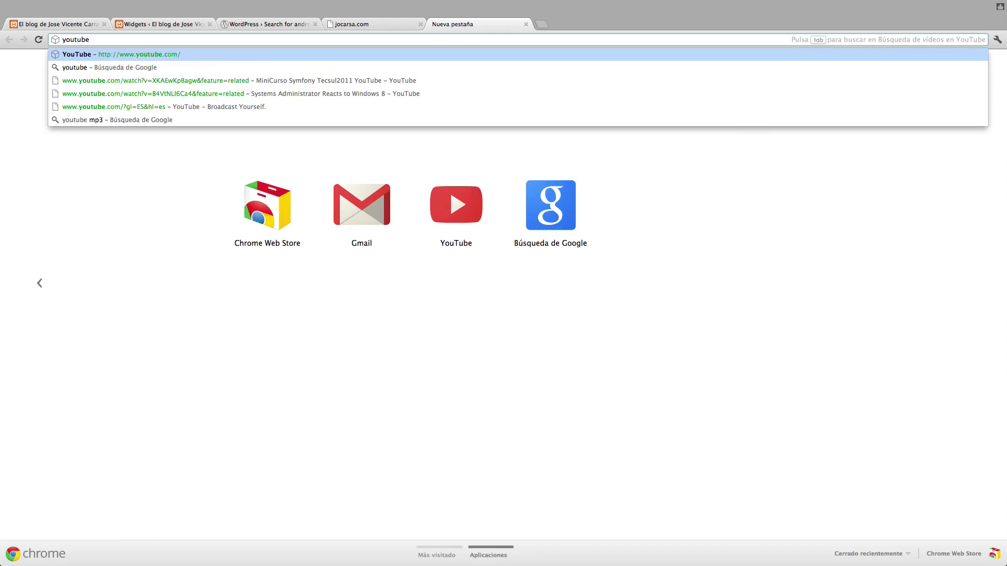
pyautogui.press('Return')
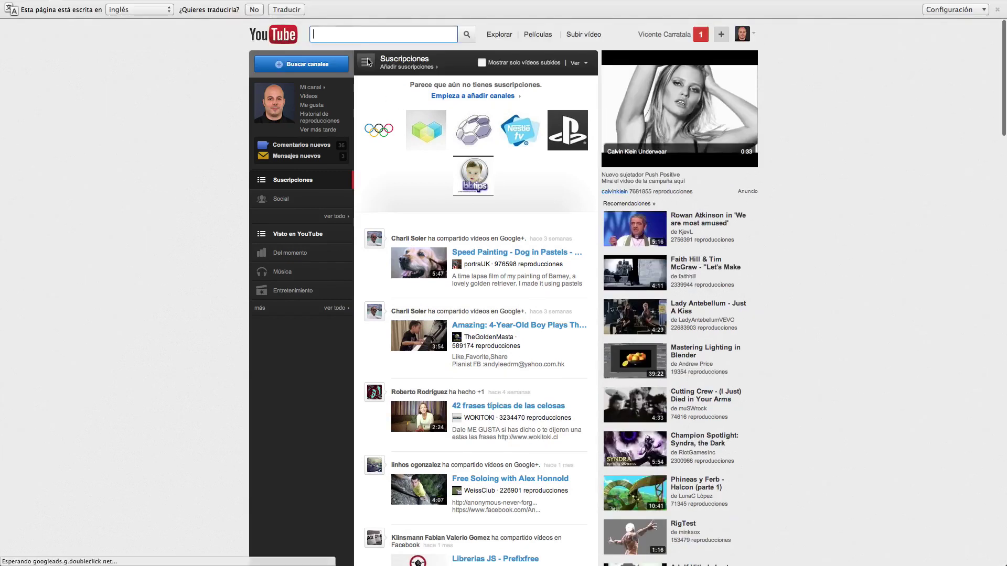
pyautogui.click(364, 33)
pyautogui.write('jose vicente carratala')
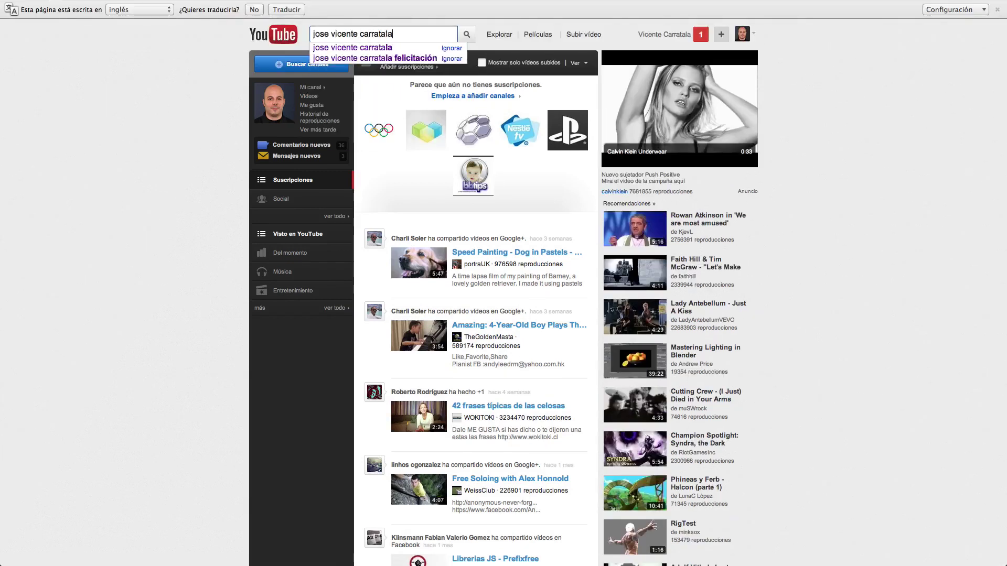
pyautogui.press('Return')
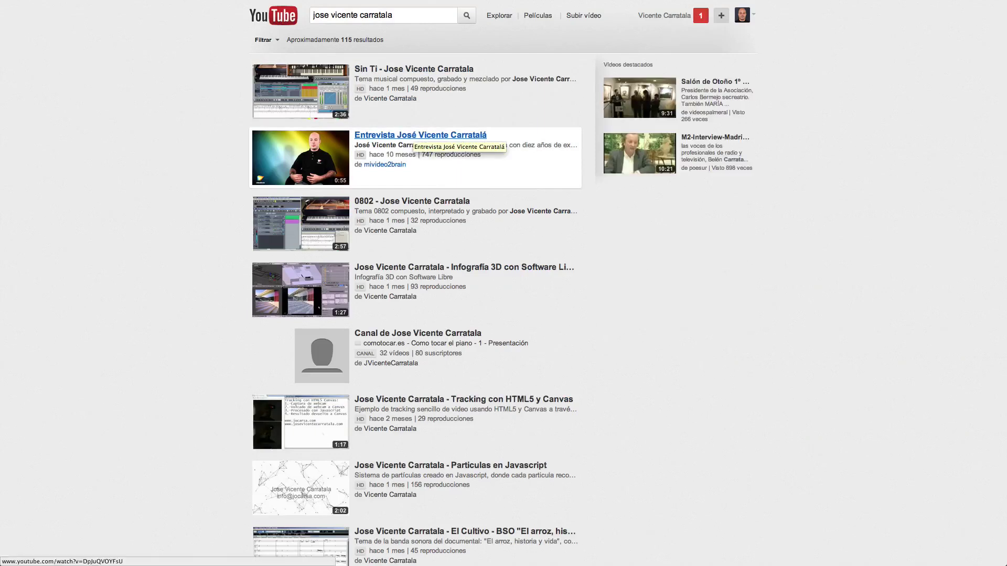
# - Open the "Particulas en Javascript" video, display its share options and copy the 560 × 315 iframe embed code
pyautogui.click(400, 467)
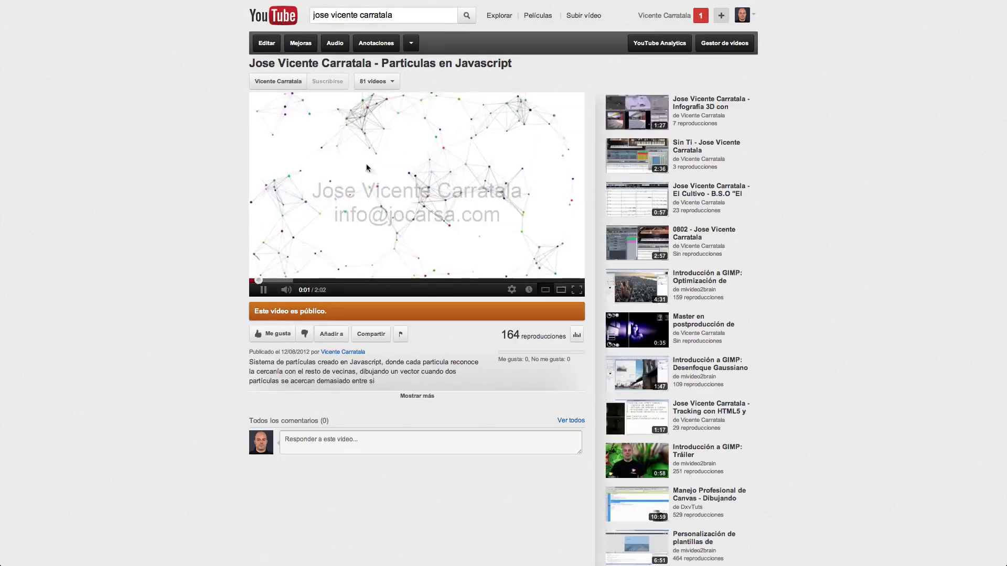
pyautogui.click(370, 336)
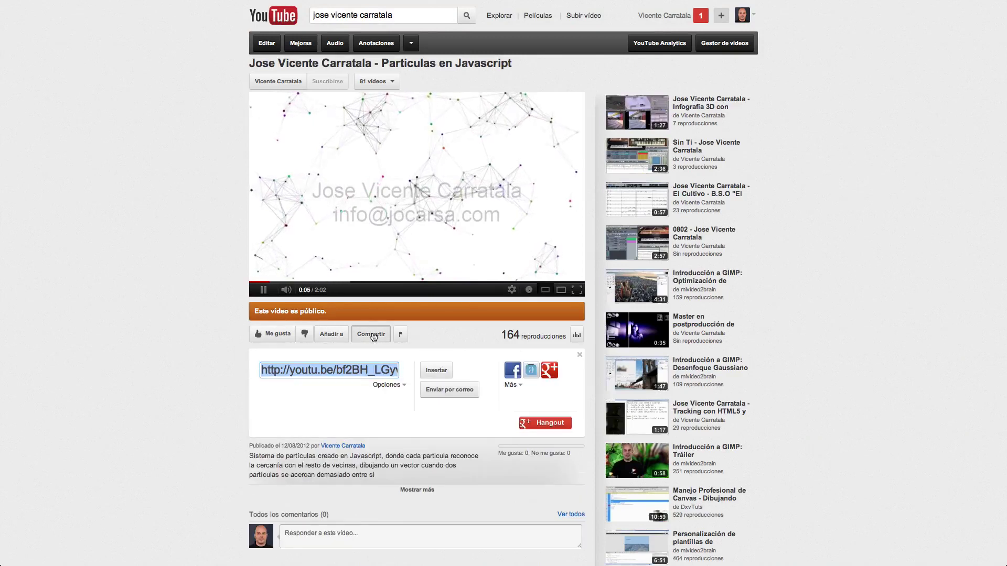
pyautogui.click(439, 371)
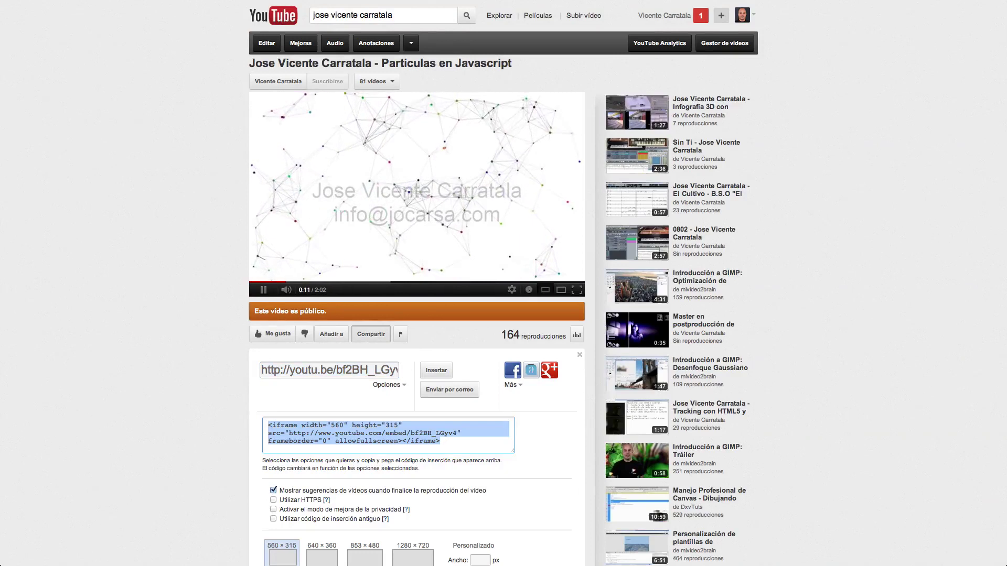
pyautogui.moveTo(447, 443); pyautogui.dragTo(264, 422)
pyautogui.press('super+c')
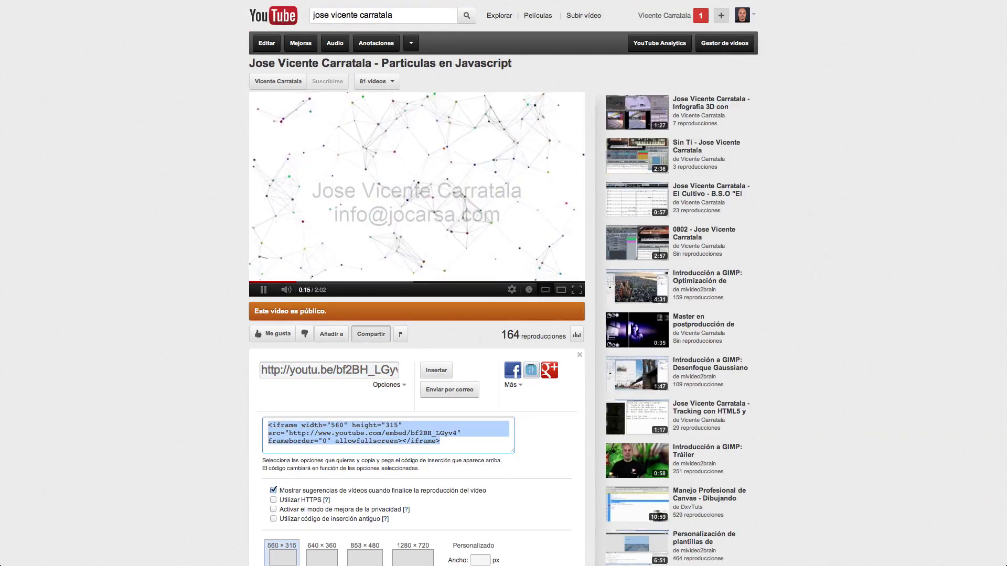
# - Return to the Widgets page, paste the video's iframe code below the welcome text in the "Hola" Texto widget and save it
pyautogui.moveTo(313, 27)
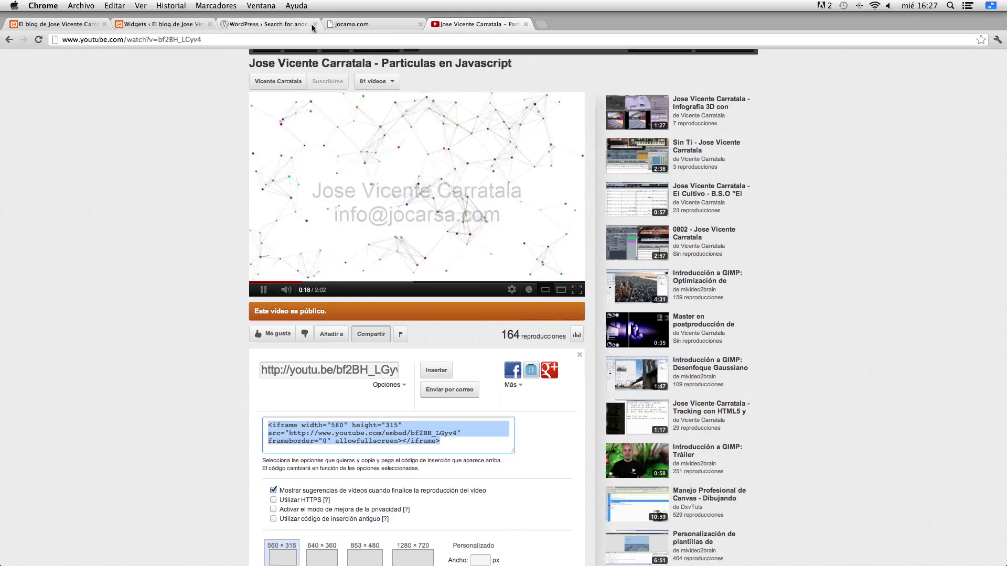
pyautogui.click(180, 25)
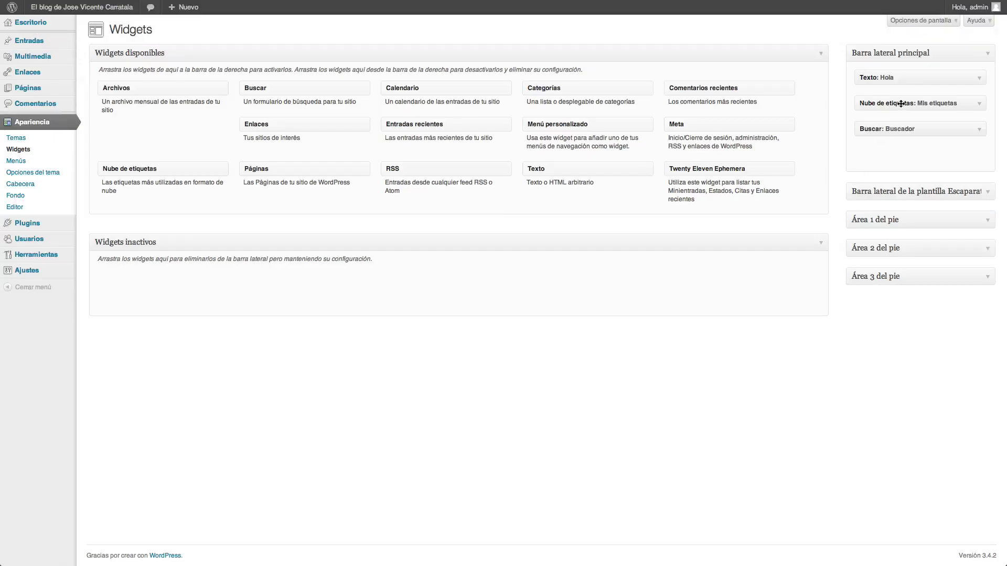
pyautogui.click(978, 77)
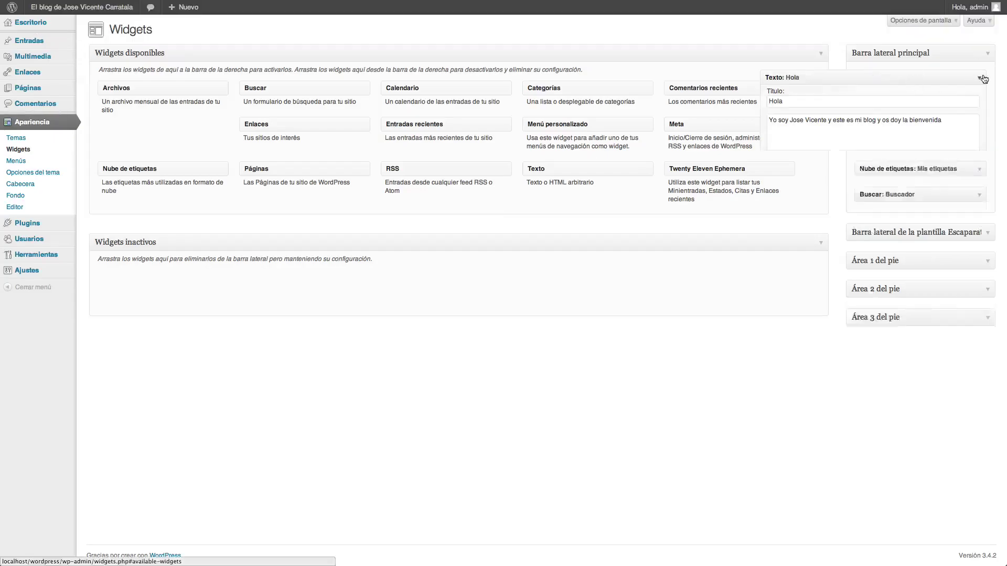
pyautogui.click(844, 162)
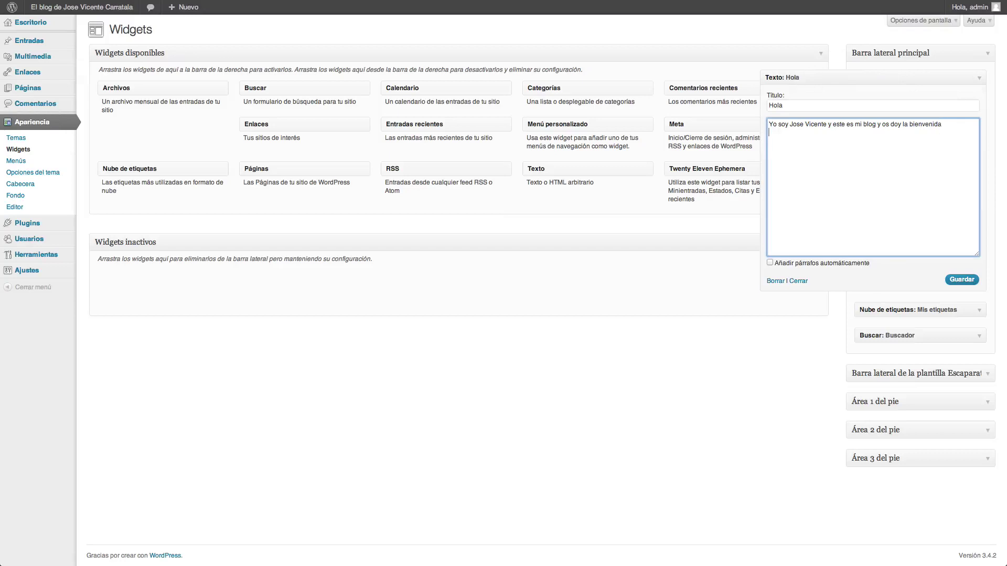
pyautogui.press('super+v')
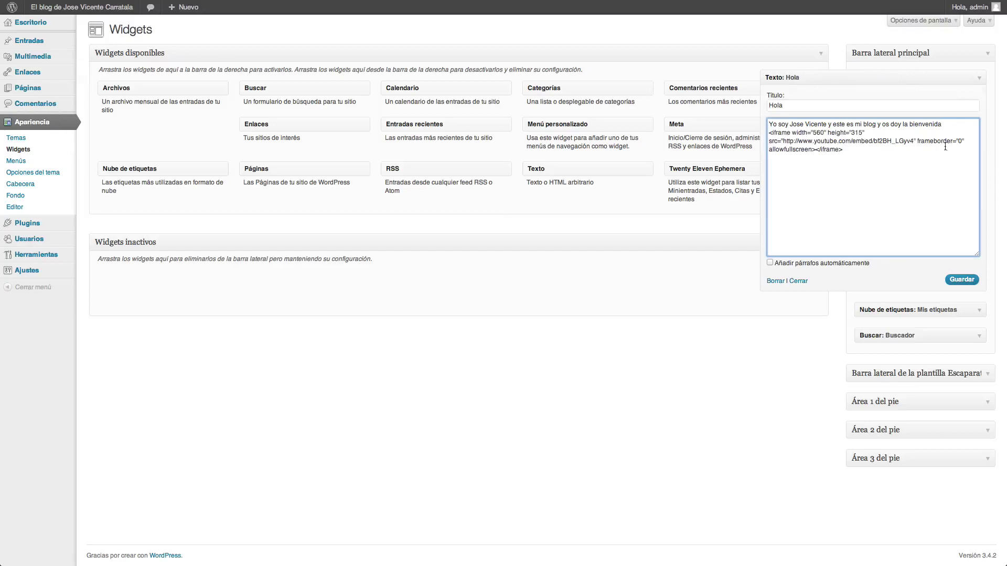
pyautogui.click(972, 278)
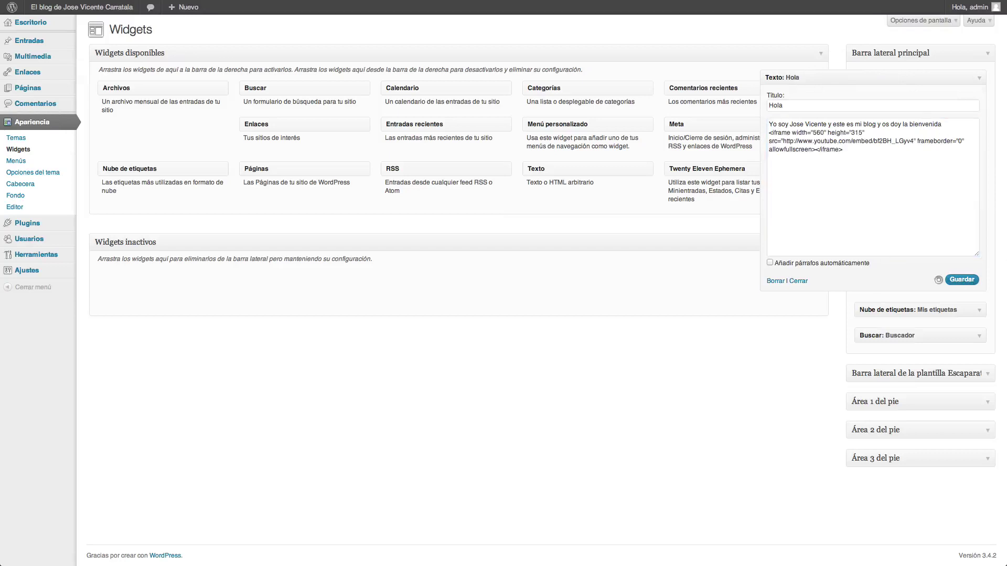
# - Reload the blog's home page and play the video embedded in the sidebar
pyautogui.moveTo(86, 4)
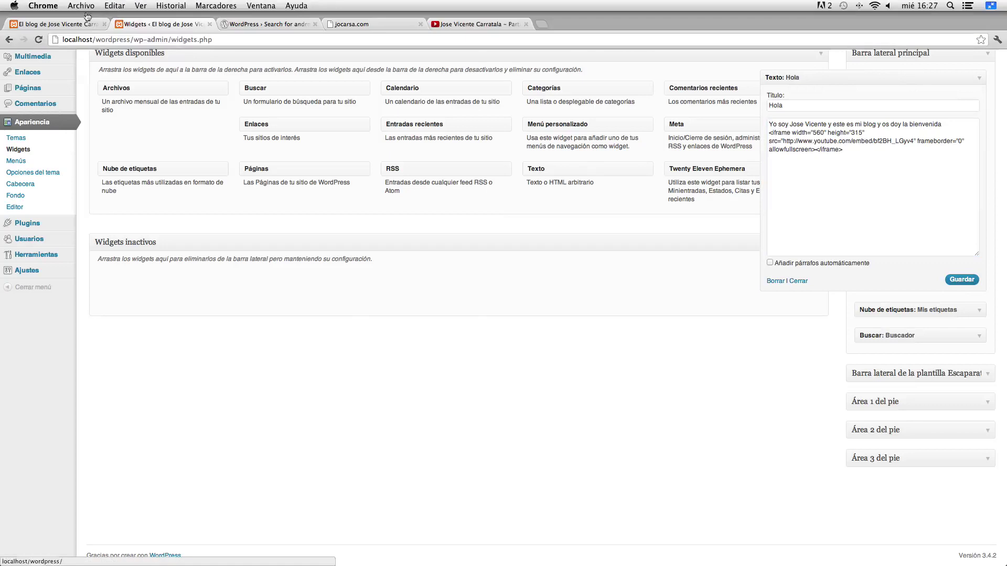
pyautogui.click(74, 25)
pyautogui.click(40, 40)
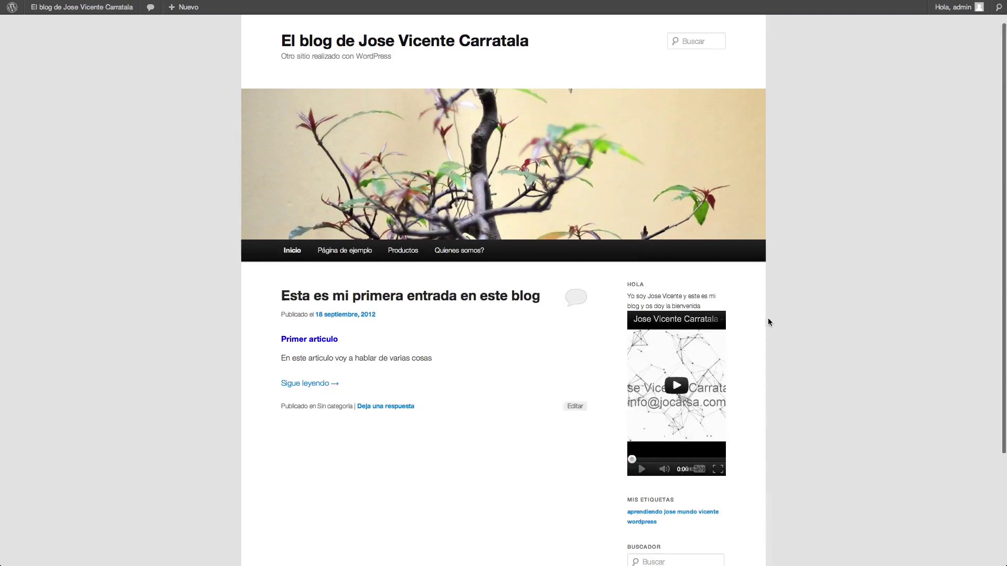
pyautogui.scroll(-3, 766, 322)
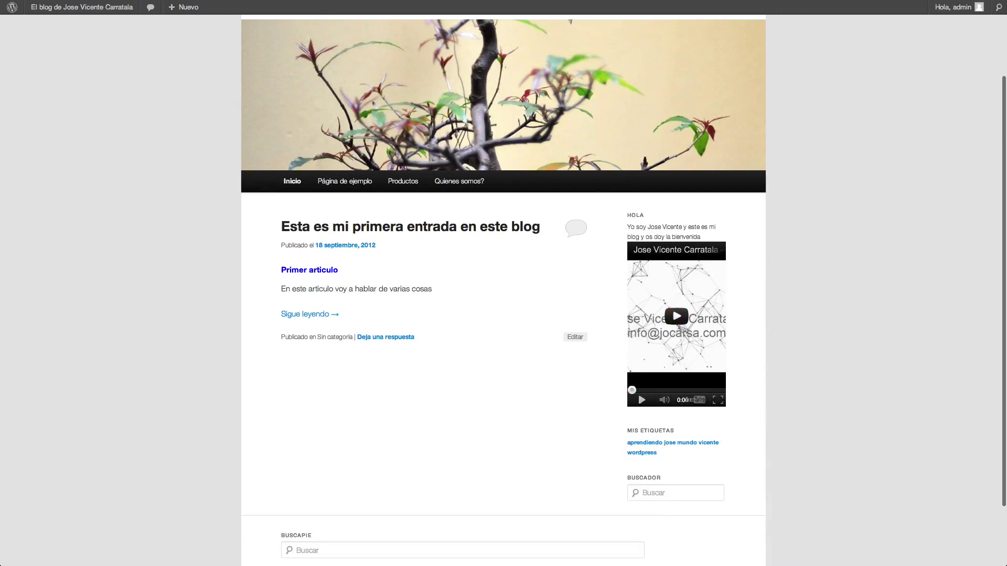
pyautogui.click(641, 400)
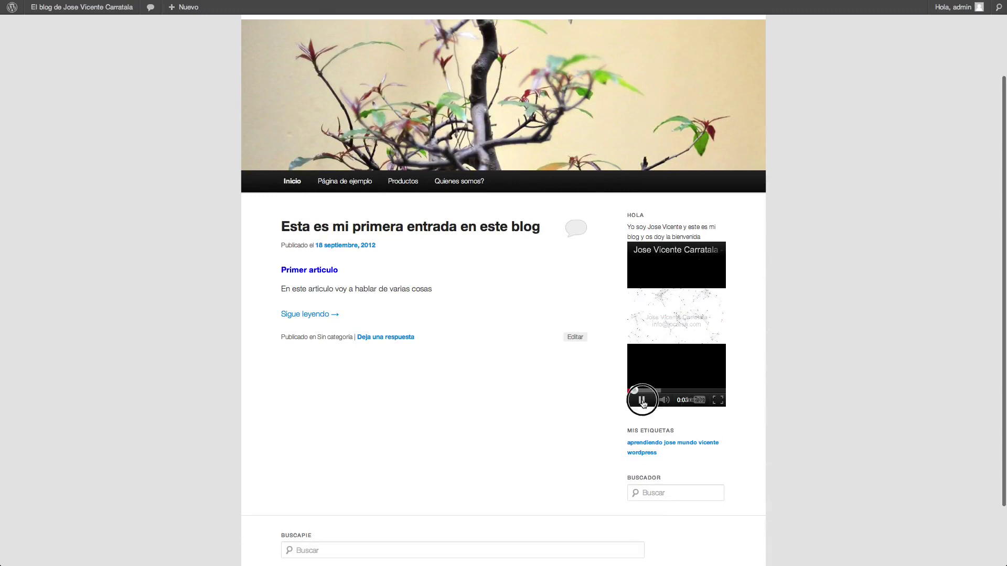
# - Pause the sidebar video, set the iframe's width to 300 and height to 215 in the "Hola" Texto widget, and save it
pyautogui.click(641, 400)
pyautogui.moveTo(294, 14)
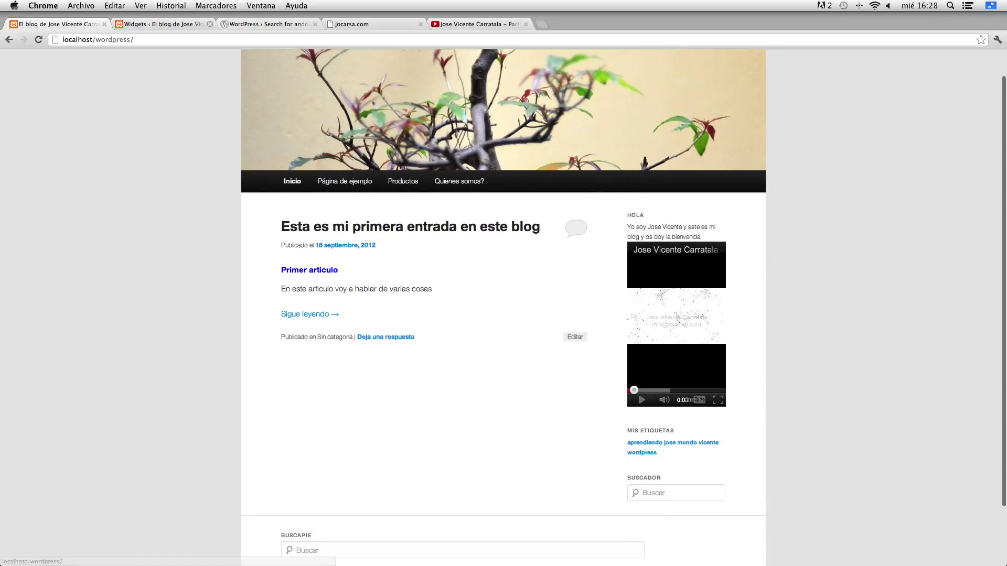
pyautogui.click(168, 25)
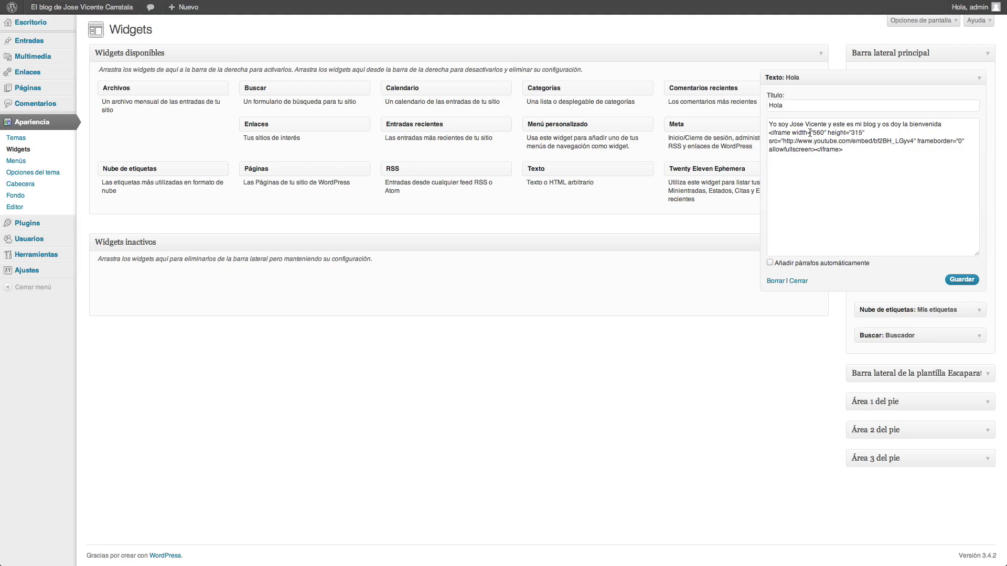
pyautogui.moveTo(812, 133); pyautogui.dragTo(823, 133)
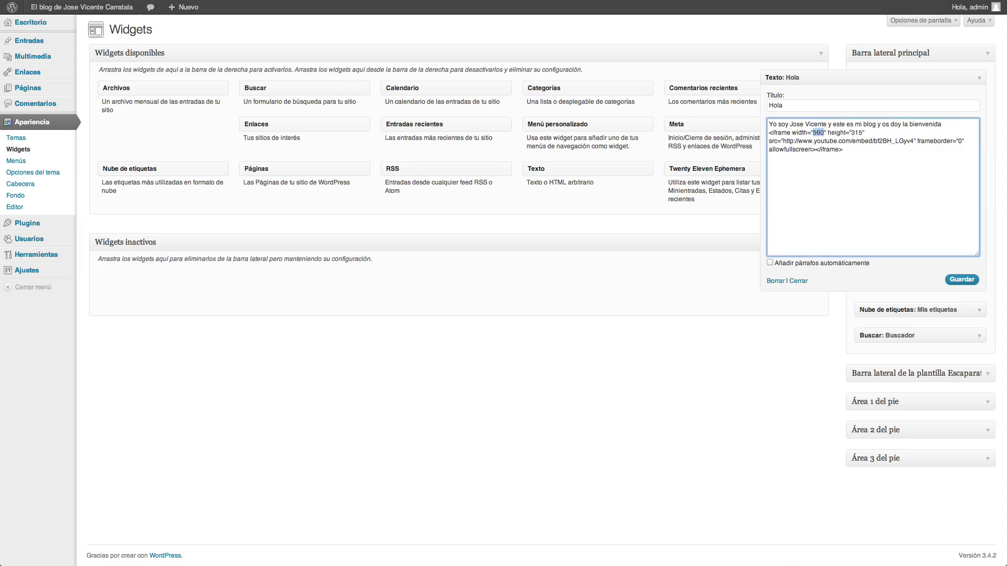
pyautogui.write('300')
pyautogui.click(855, 134)
pyautogui.press('BackSpace')
pyautogui.write('2')
pyautogui.click(957, 279)
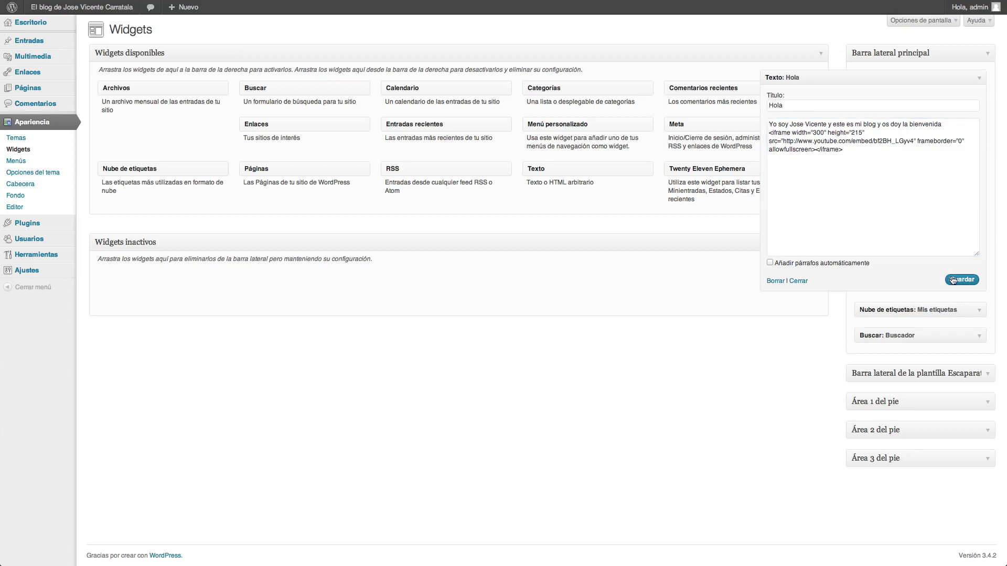
# - Reload the blog's home page to check the welcome text and resized video in the sidebar, and exit the browser's full-screen mode
pyautogui.click(89, 9)
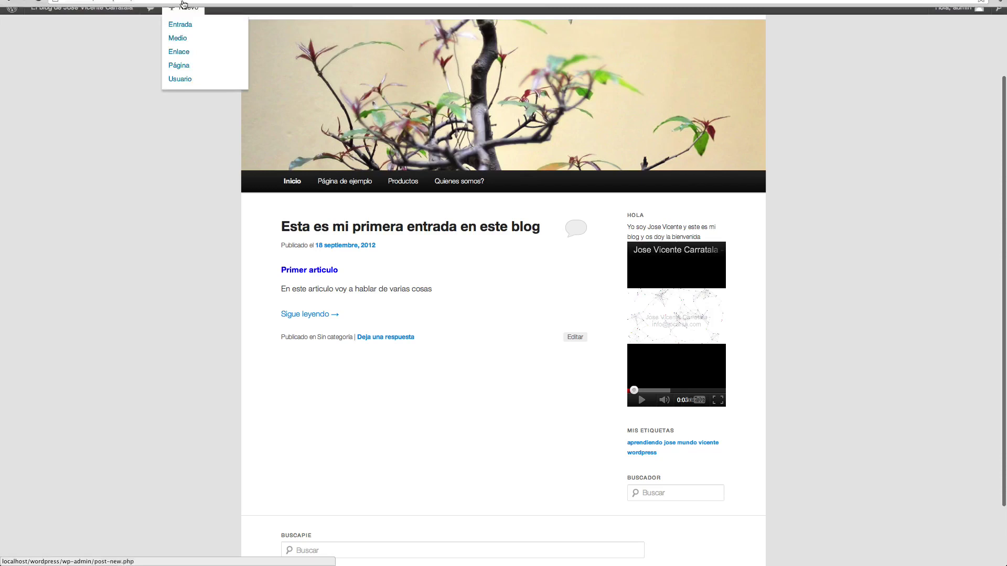
pyautogui.moveTo(81, 6)
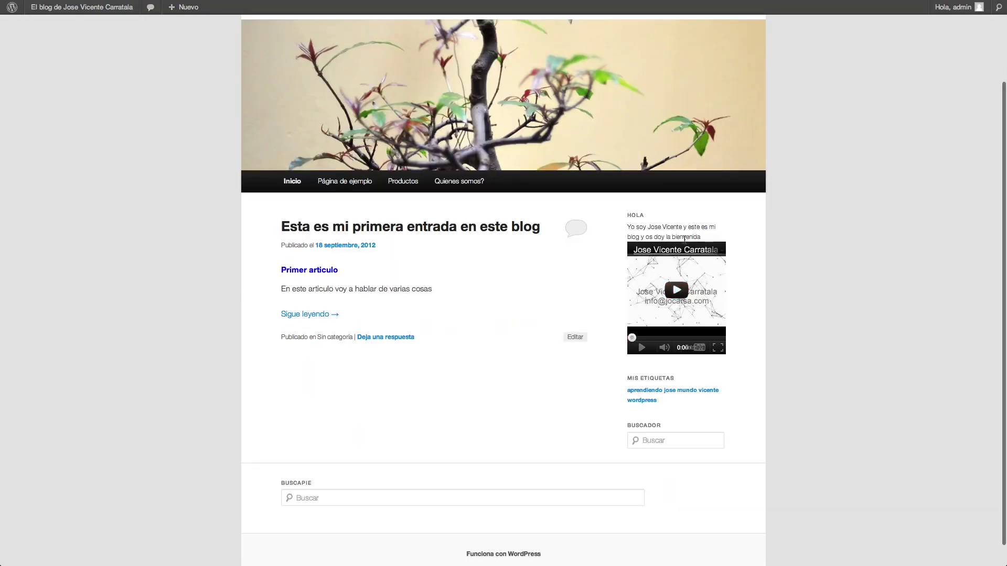
pyautogui.moveTo(631, 226); pyautogui.dragTo(707, 234)
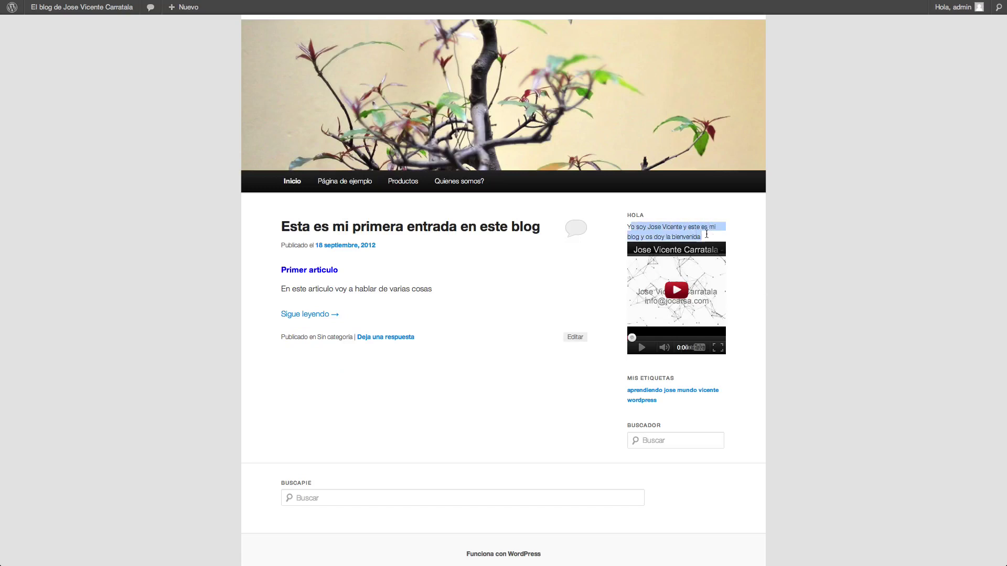
pyautogui.click(689, 234)
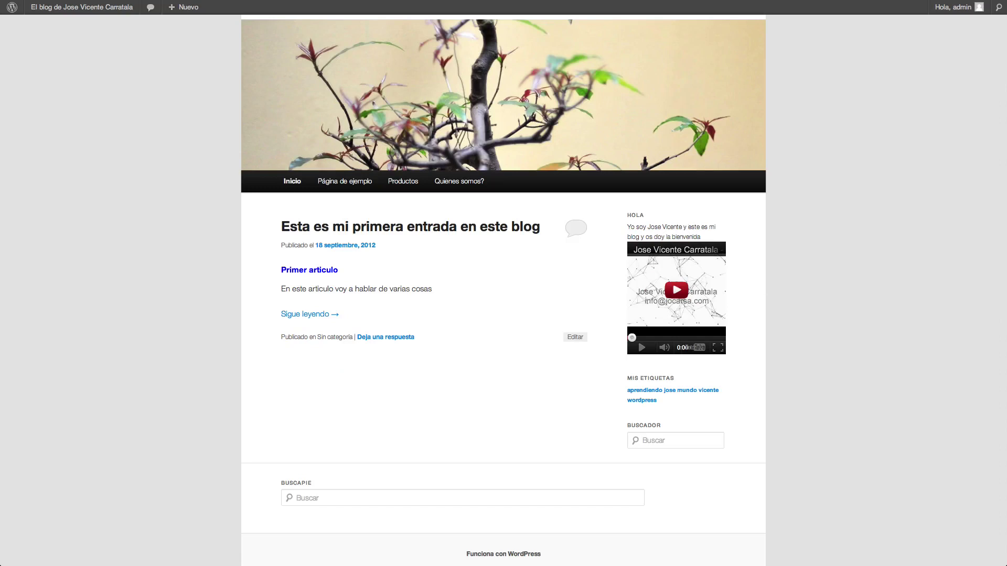
pyautogui.moveTo(992, 8)
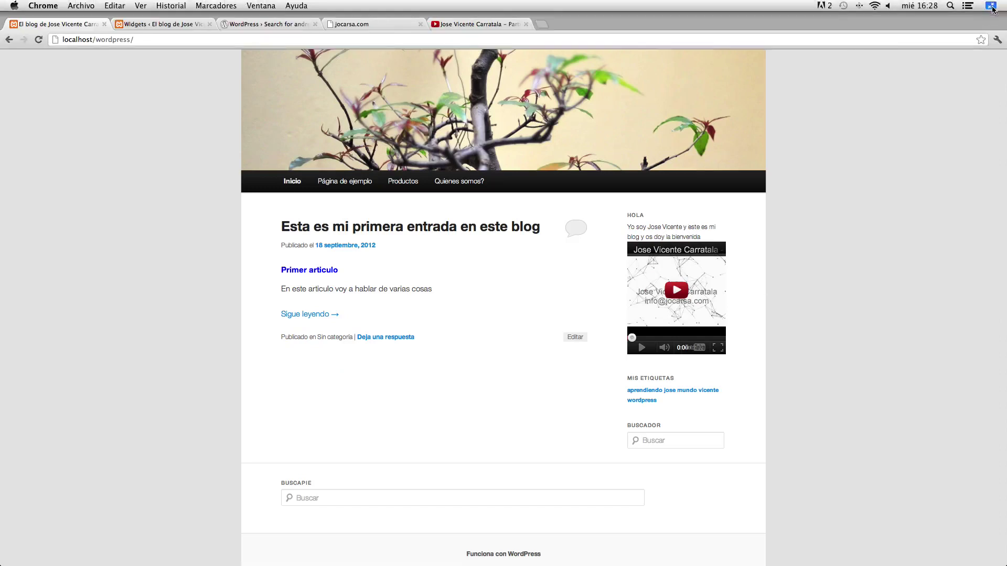
pyautogui.click(991, 6)
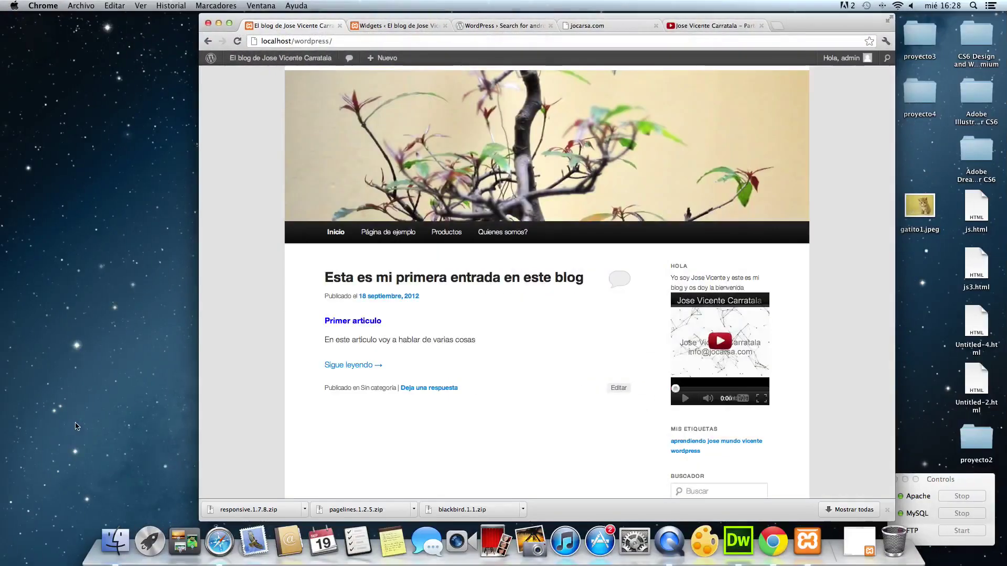